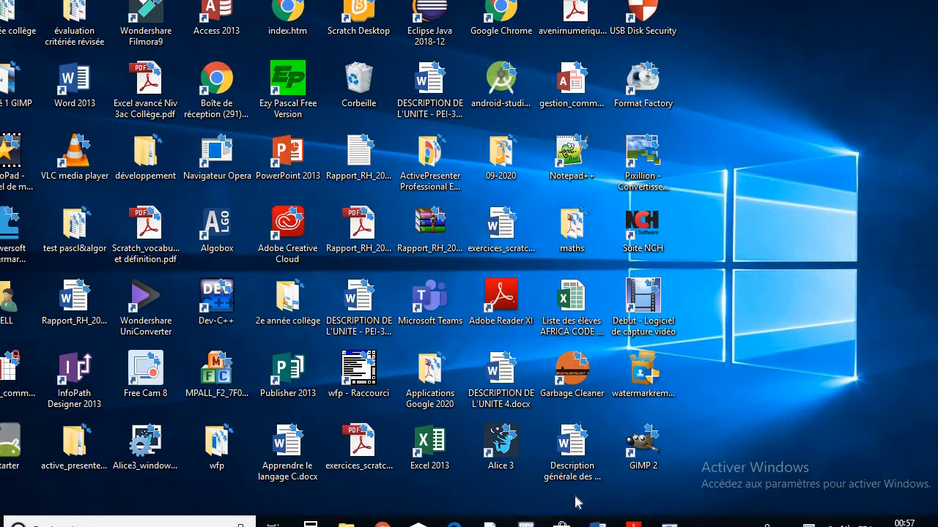
- Launch Word 2013 from the taskbar with a new blank document
{"action": "left_click", "coordinate": [597, 522]}
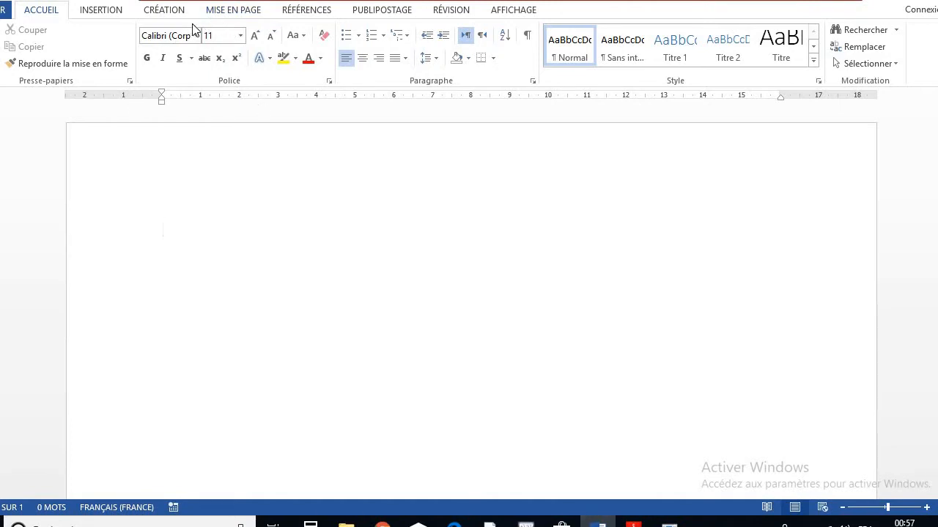
- Open Custom Margins and bring the top margin down to 1 cm
{"action": "left_click", "coordinate": [228, 10]}
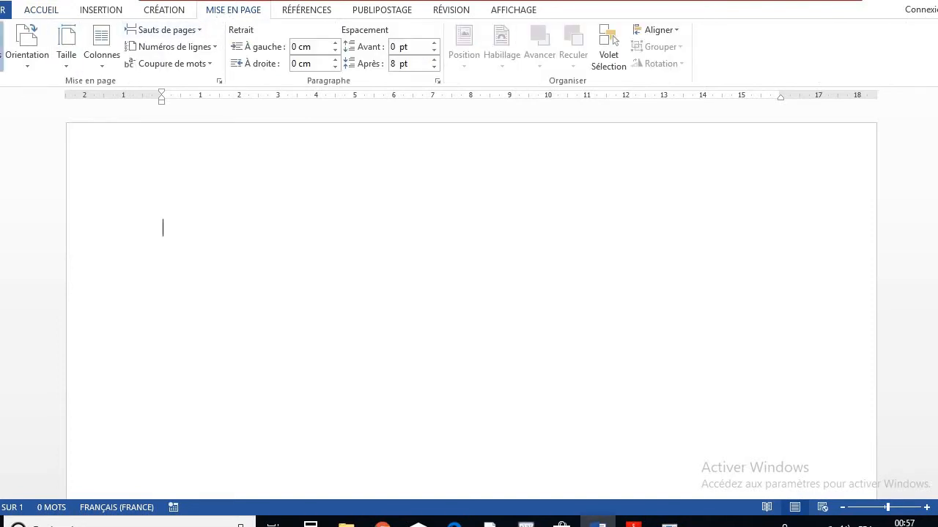
{"action": "left_click", "coordinate": [3, 45]}
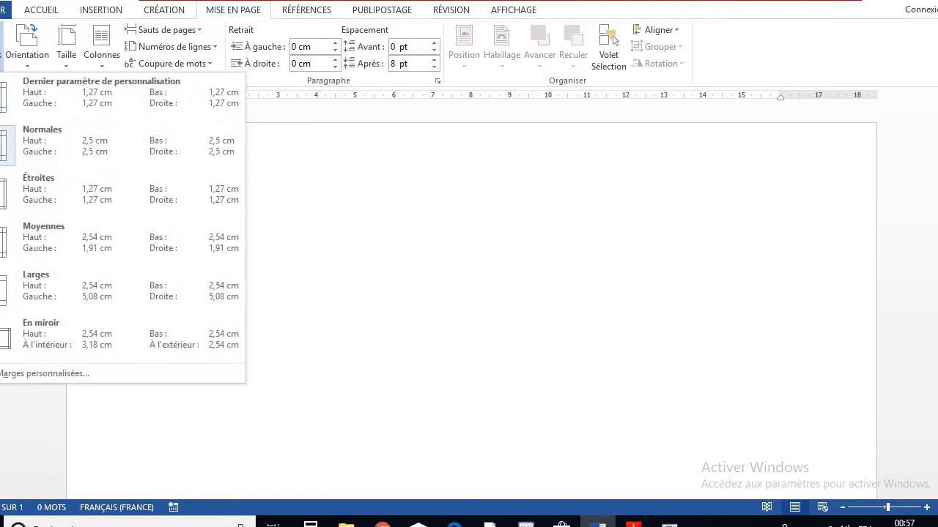
{"action": "left_click", "coordinate": [47, 374]}
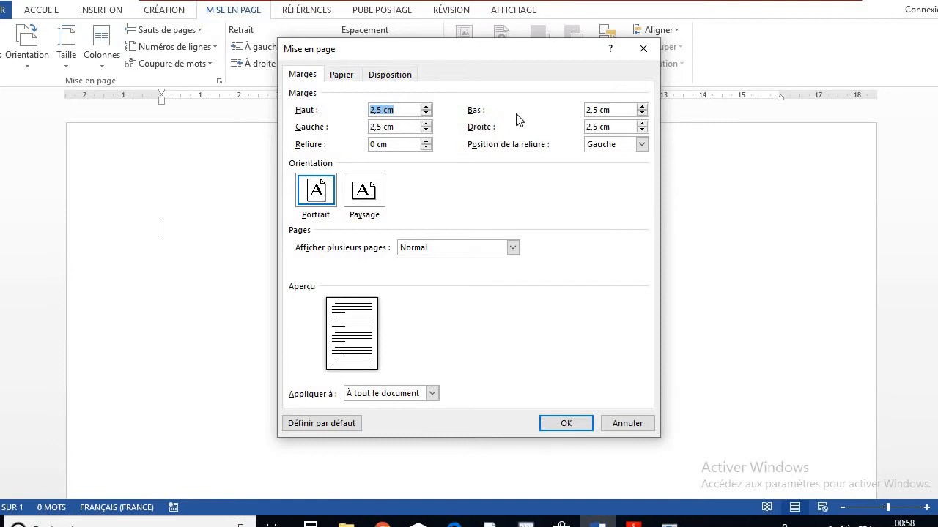
{"action": "left_click", "coordinate": [425, 113]}
{"action": "left_click", "coordinate": [425, 112]}
{"action": "left_click", "coordinate": [426, 112]}
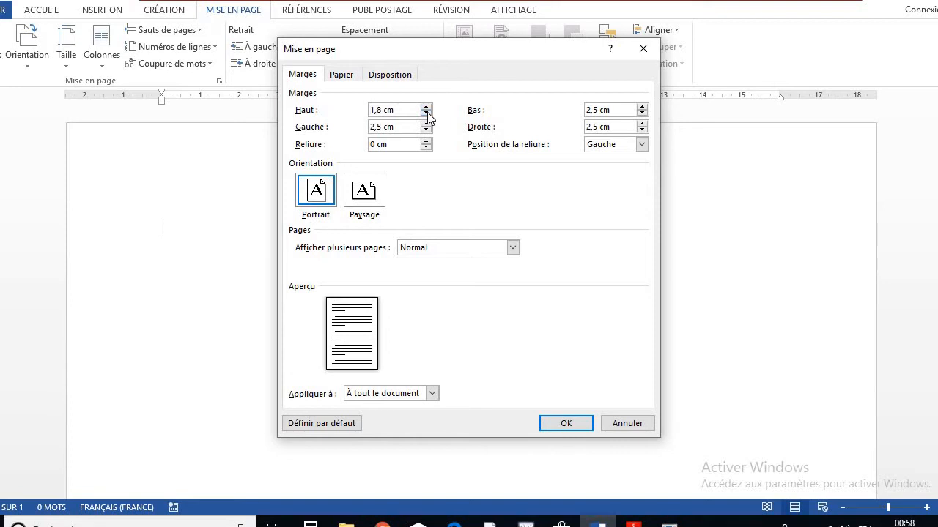
{"action": "left_click", "coordinate": [426, 113]}
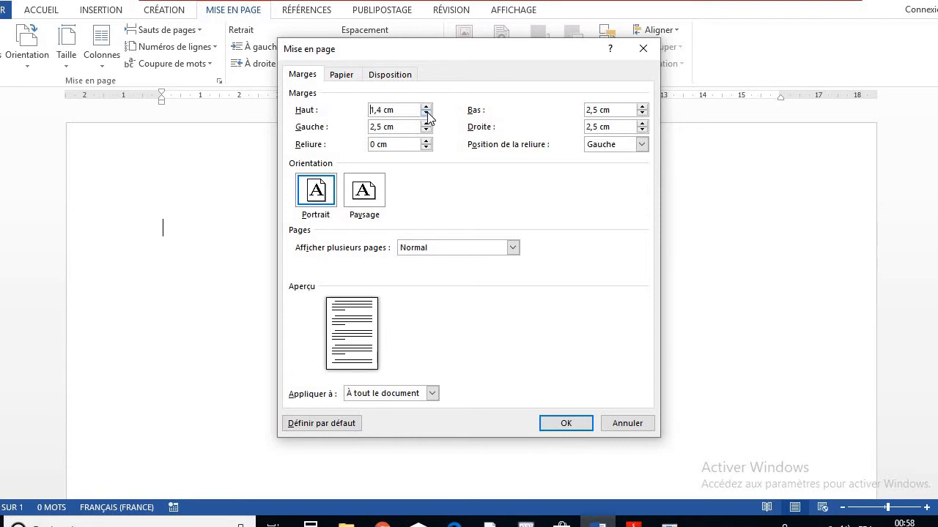
{"action": "left_click", "coordinate": [426, 113]}
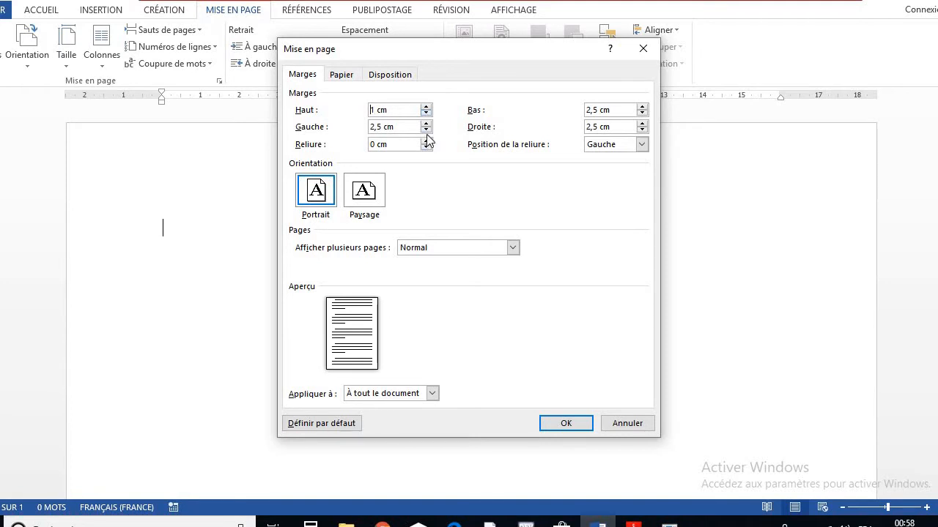
- Lower the bottom, right and left margins to 1 cm as well
{"action": "left_click", "coordinate": [642, 113]}
{"action": "left_click", "coordinate": [642, 113]}
{"action": "left_click", "coordinate": [642, 130]}
{"action": "left_click", "coordinate": [427, 131]}
{"action": "left_click", "coordinate": [427, 130]}
{"action": "left_click", "coordinate": [427, 130]}
{"action": "left_click", "coordinate": [427, 130]}
{"action": "left_click", "coordinate": [427, 131]}
{"action": "left_click", "coordinate": [427, 130]}
{"action": "left_click", "coordinate": [427, 131]}
{"action": "left_click", "coordinate": [427, 130]}
{"action": "left_click", "coordinate": [427, 131]}
{"action": "left_click", "coordinate": [427, 130]}
{"action": "left_click", "coordinate": [427, 130]}
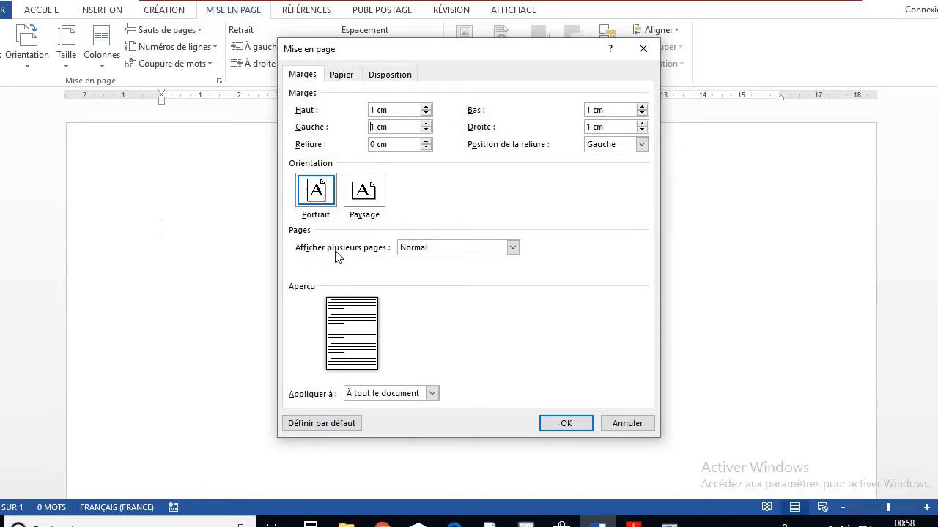
- Keep the Normal multiple-pages setting and apply the 1 cm margins to the document
{"action": "left_click", "coordinate": [428, 248]}
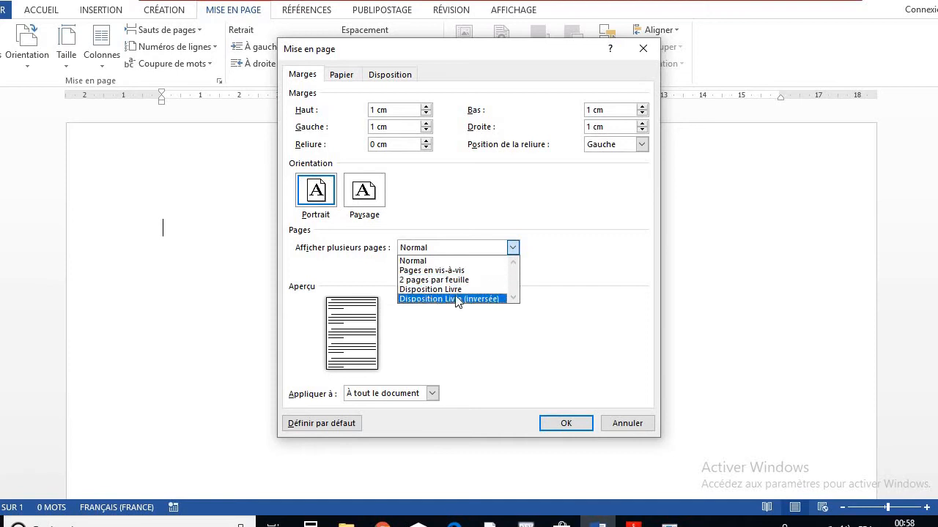
{"action": "left_click", "coordinate": [408, 262]}
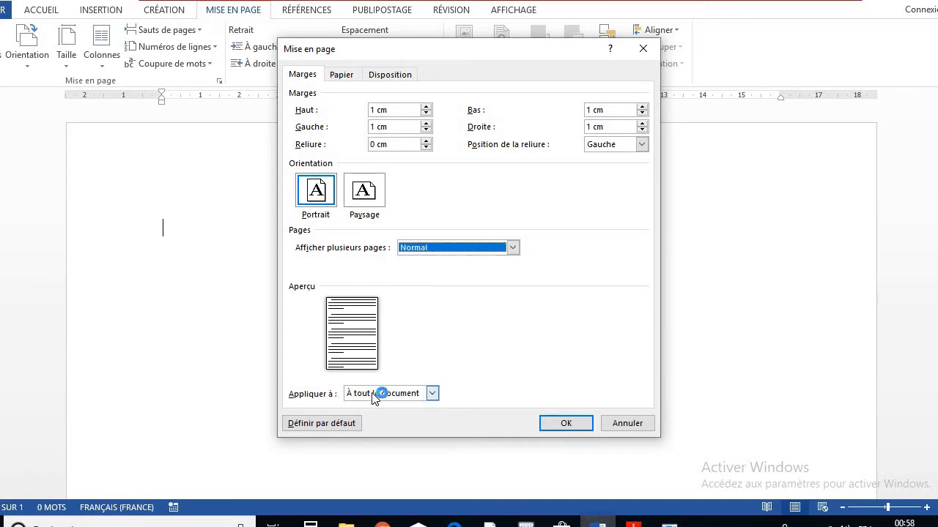
{"action": "left_click", "coordinate": [563, 423]}
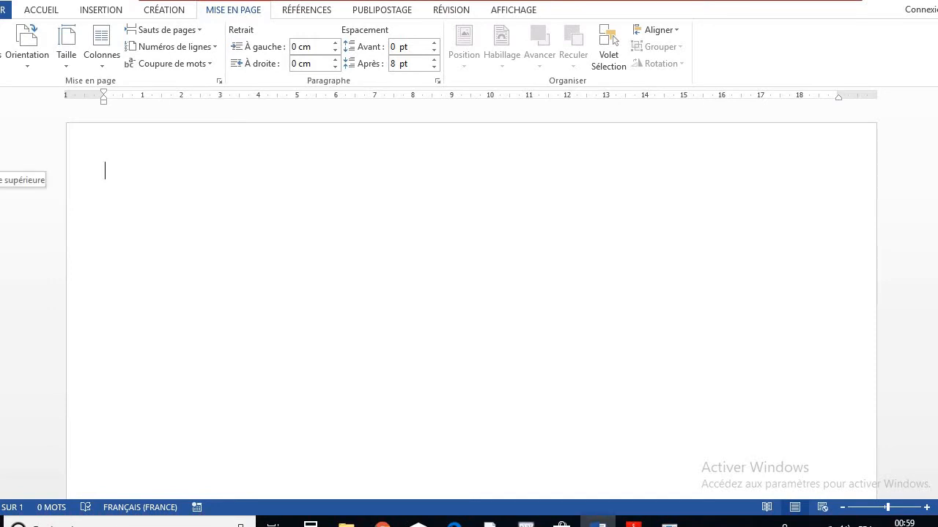
{"action": "scroll", "coordinate": [83, 203], "scroll_direction": "down", "scroll_amount": 10}
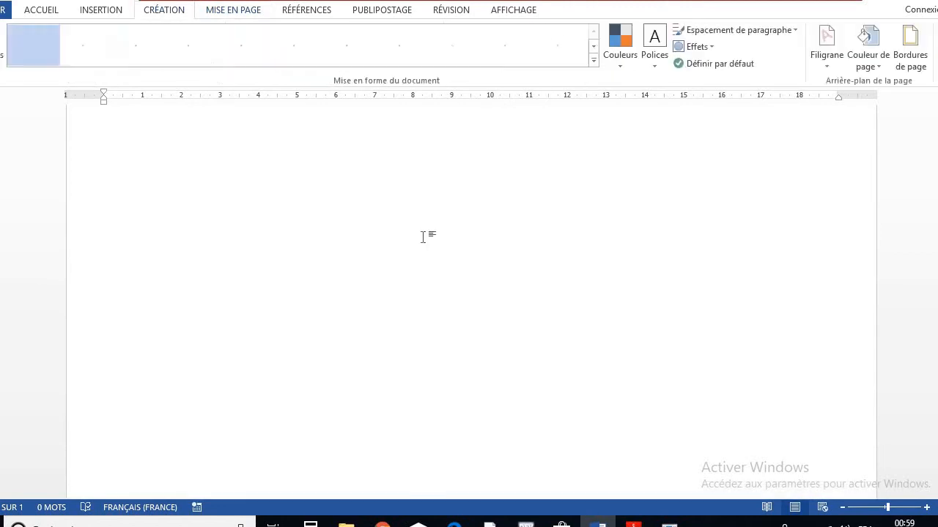
{"action": "scroll", "coordinate": [453, 227], "scroll_direction": "up", "scroll_amount": 2}
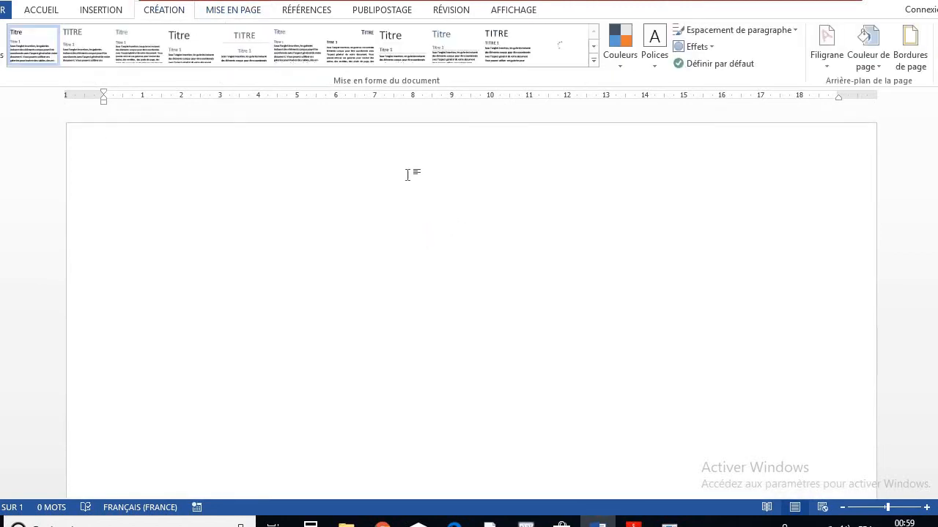
{"action": "left_click", "coordinate": [41, 11]}
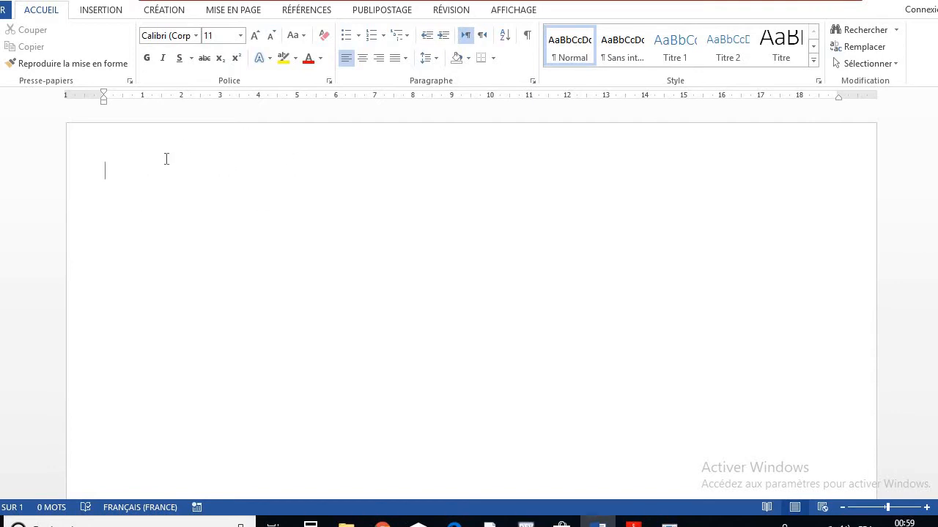
- Draw a large single-cell table and stretch it to 21,26 cm high by 17,02 cm wide
{"action": "left_click", "coordinate": [101, 10]}
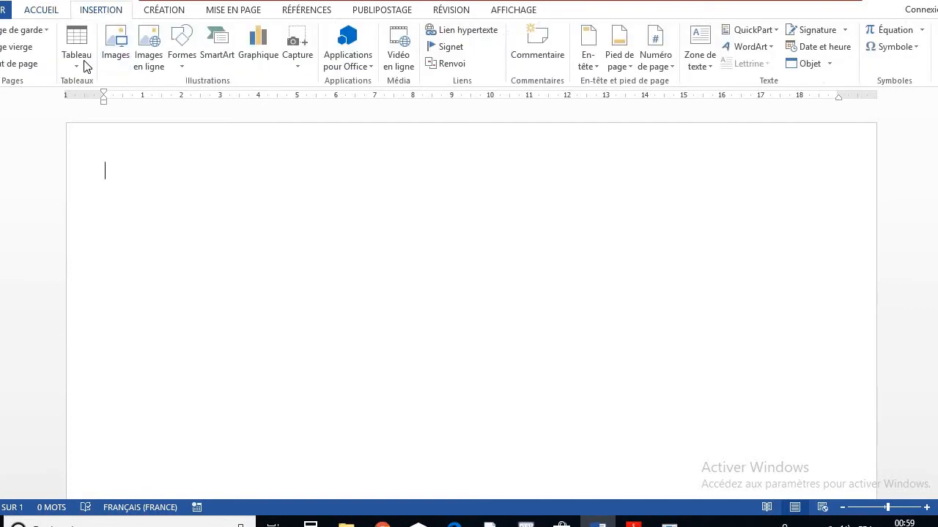
{"action": "left_click", "coordinate": [82, 60]}
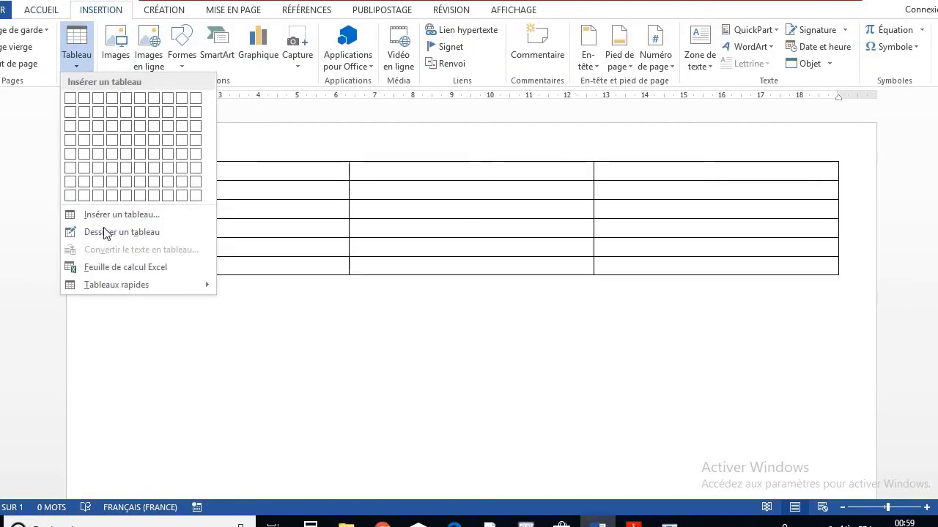
{"action": "left_click", "coordinate": [110, 230]}
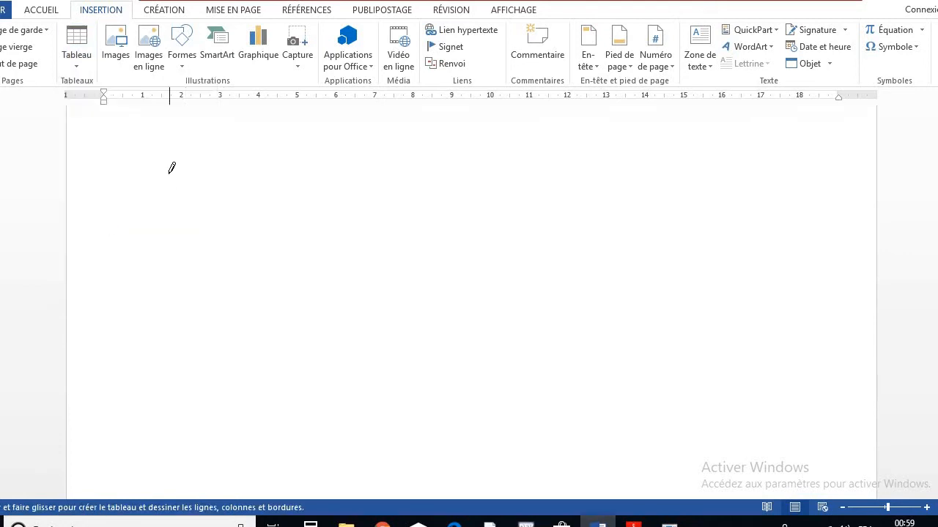
{"action": "mouse_move", "coordinate": [164, 206]}
{"action": "left_mouse_down"}
{"action": "mouse_move", "coordinate": [640, 437]}
{"action": "mouse_move", "coordinate": [696, 449]}
{"action": "mouse_move", "coordinate": [724, 492]}
{"action": "mouse_move", "coordinate": [887, 480]}
{"action": "mouse_move", "coordinate": [797, 489]}
{"action": "mouse_move", "coordinate": [789, 393]}
{"action": "mouse_move", "coordinate": [810, 455]}
{"action": "left_mouse_up"}
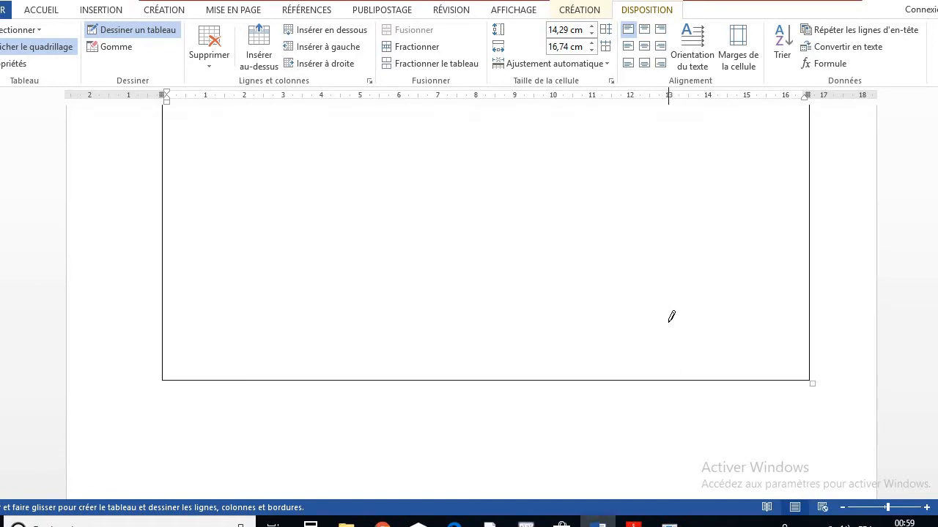
{"action": "scroll", "coordinate": [672, 320], "scroll_direction": "down", "scroll_amount": 5}
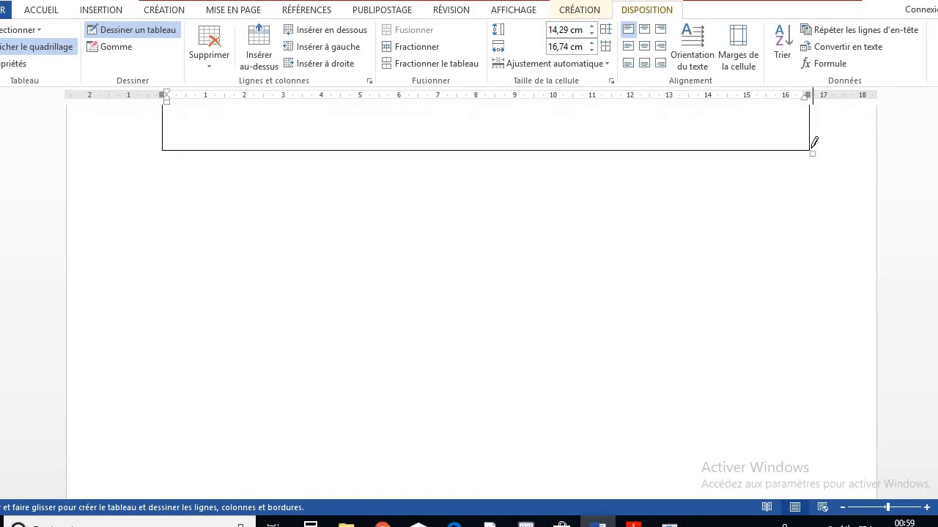
{"action": "left_click", "coordinate": [157, 29]}
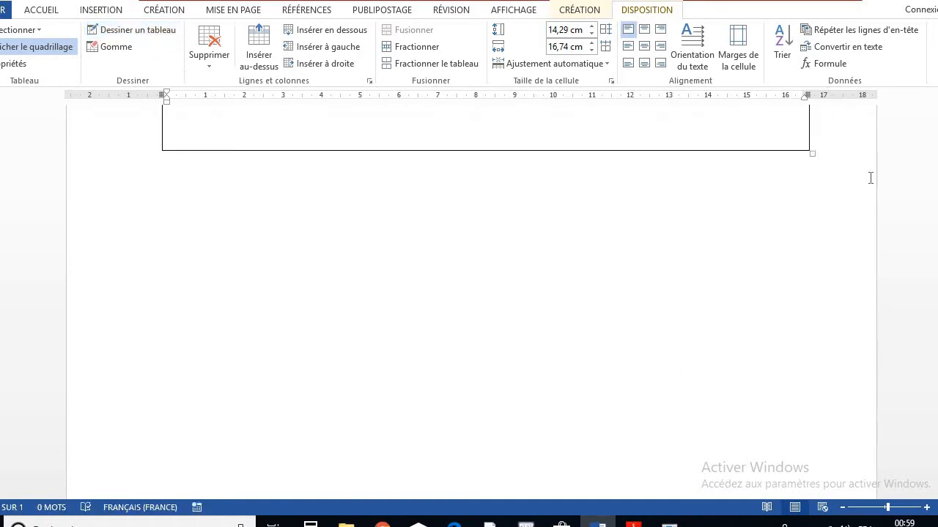
{"action": "left_click_drag", "start_coordinate": [815, 154], "coordinate": [810, 402]}
{"action": "scroll", "coordinate": [749, 320], "scroll_direction": "up", "scroll_amount": 15}
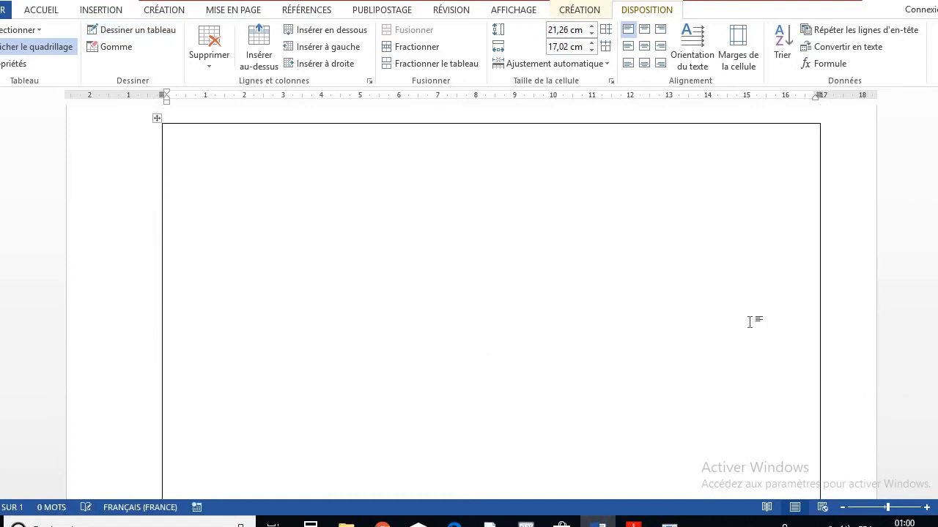
- Drag the table's lower-right corner to the page bottom, making it 24,95 cm by 16,46 cm
{"action": "left_click", "coordinate": [843, 507]}
{"action": "left_click", "coordinate": [843, 508]}
{"action": "left_click", "coordinate": [843, 507]}
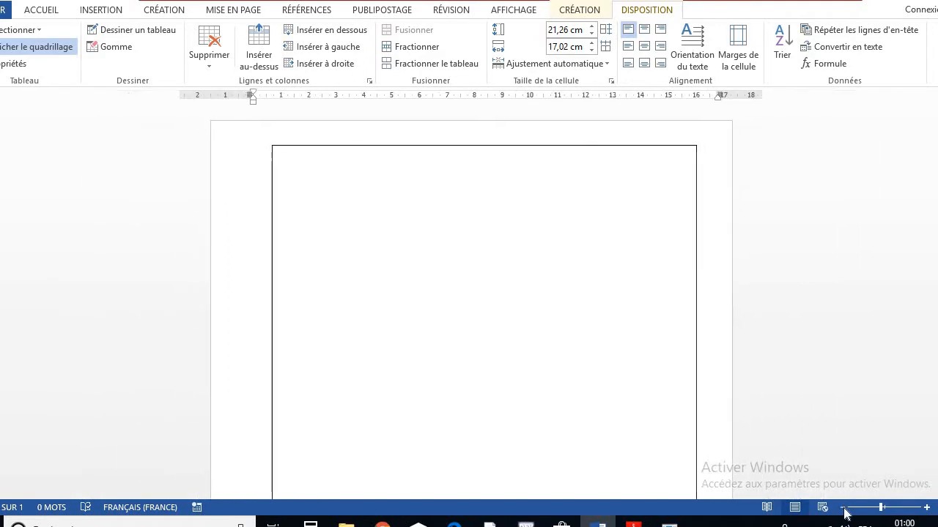
{"action": "left_click", "coordinate": [843, 508]}
{"action": "scroll", "coordinate": [818, 394], "scroll_direction": "down", "scroll_amount": 2}
{"action": "scroll", "coordinate": [817, 394], "scroll_direction": "down", "scroll_amount": 3}
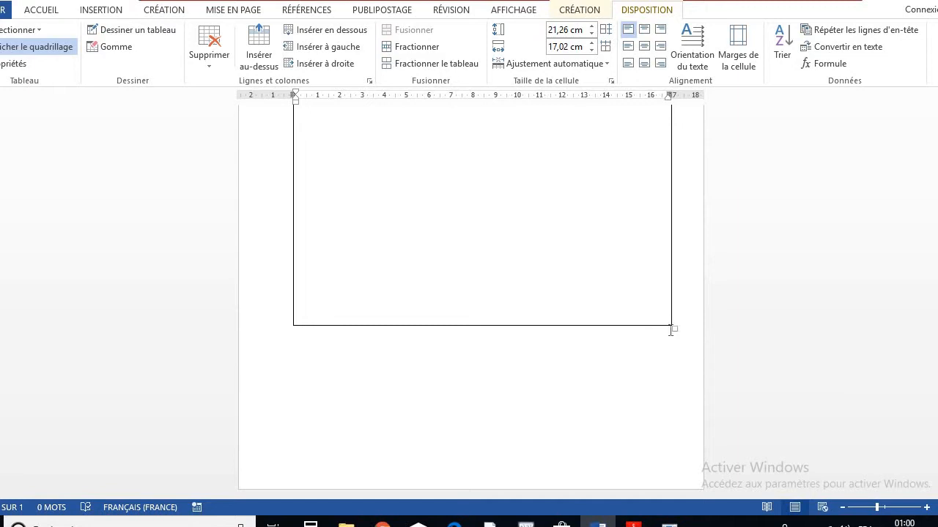
{"action": "left_click_drag", "start_coordinate": [671, 330], "coordinate": [659, 407]}
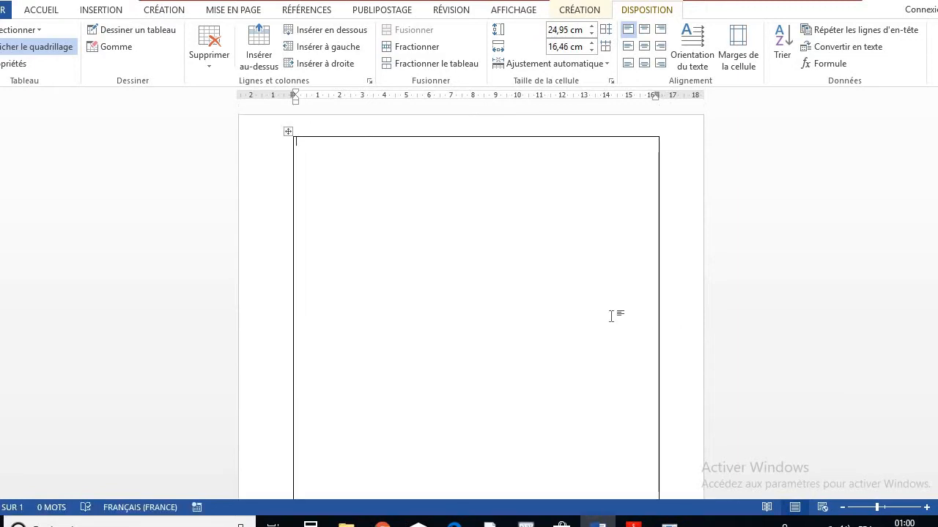
{"action": "left_click", "coordinate": [926, 507]}
{"action": "left_click", "coordinate": [926, 508]}
{"action": "left_click", "coordinate": [927, 508]}
{"action": "left_click", "coordinate": [926, 508]}
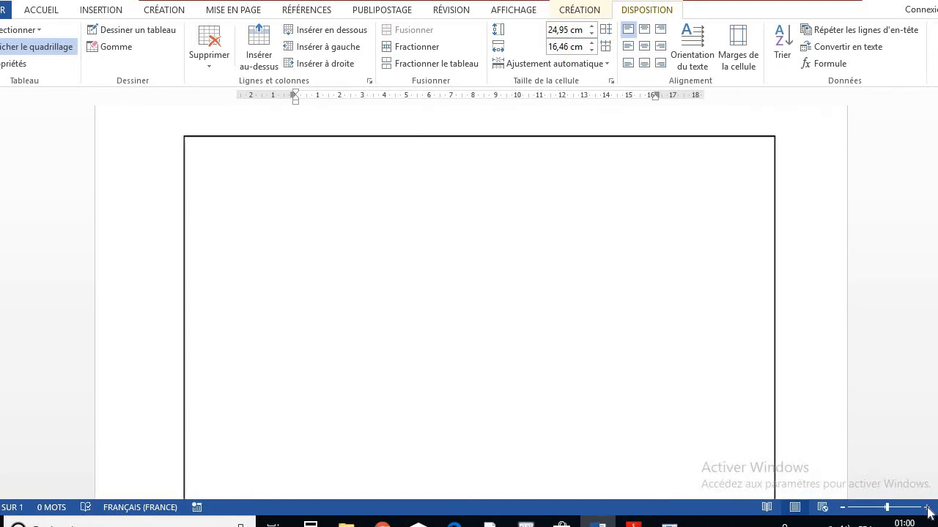
{"action": "left_click", "coordinate": [926, 507]}
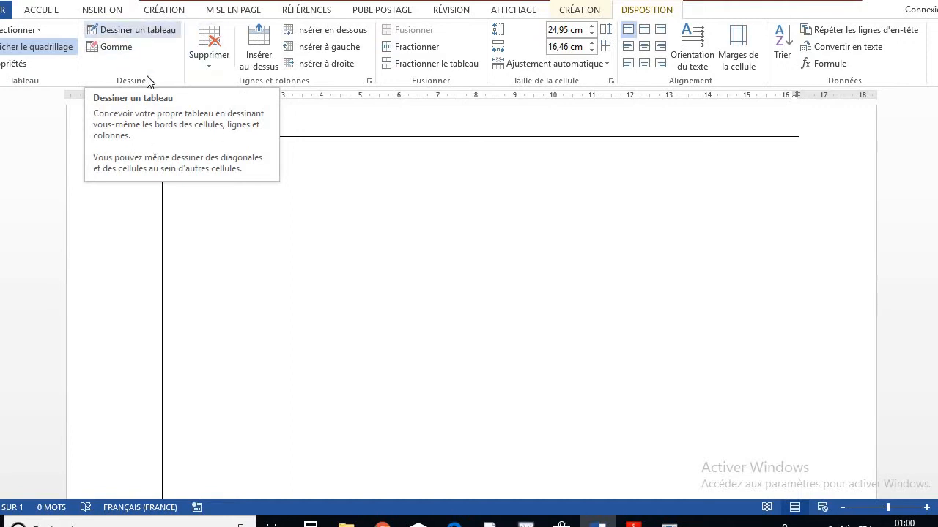
- Draw a line to split off a short top row and divide it into two cells
{"action": "left_click", "coordinate": [148, 37]}
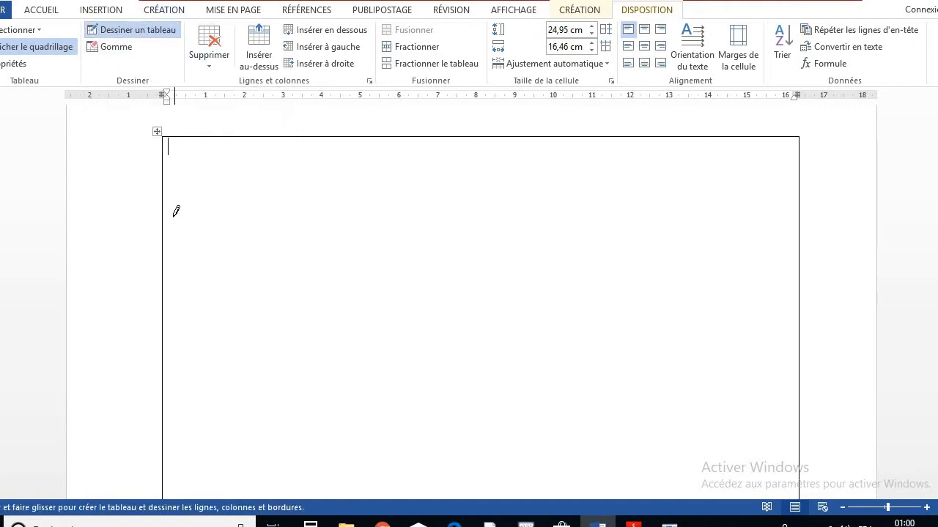
{"action": "mouse_move", "coordinate": [181, 211]}
{"action": "left_mouse_down"}
{"action": "mouse_move", "coordinate": [464, 230]}
{"action": "mouse_move", "coordinate": [593, 199]}
{"action": "mouse_move", "coordinate": [594, 209]}
{"action": "left_mouse_up"}
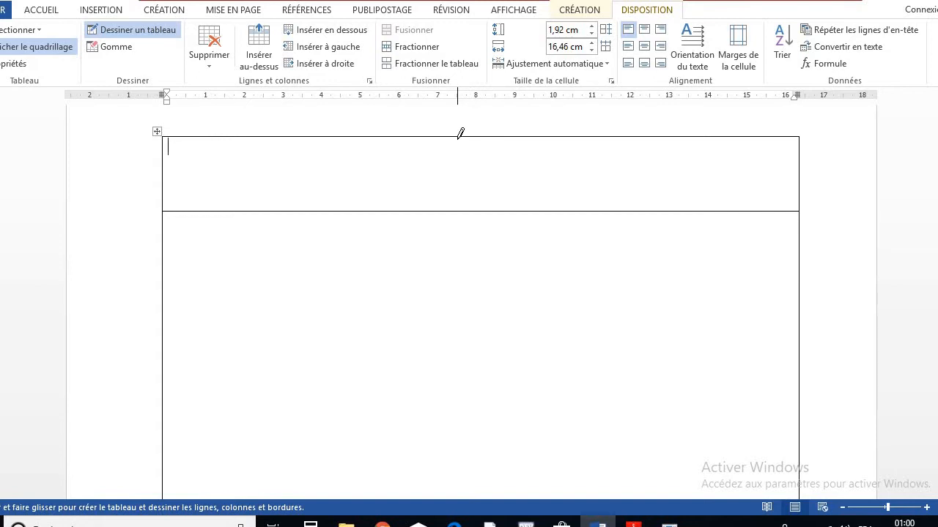
{"action": "left_click_drag", "start_coordinate": [460, 133], "coordinate": [462, 187]}
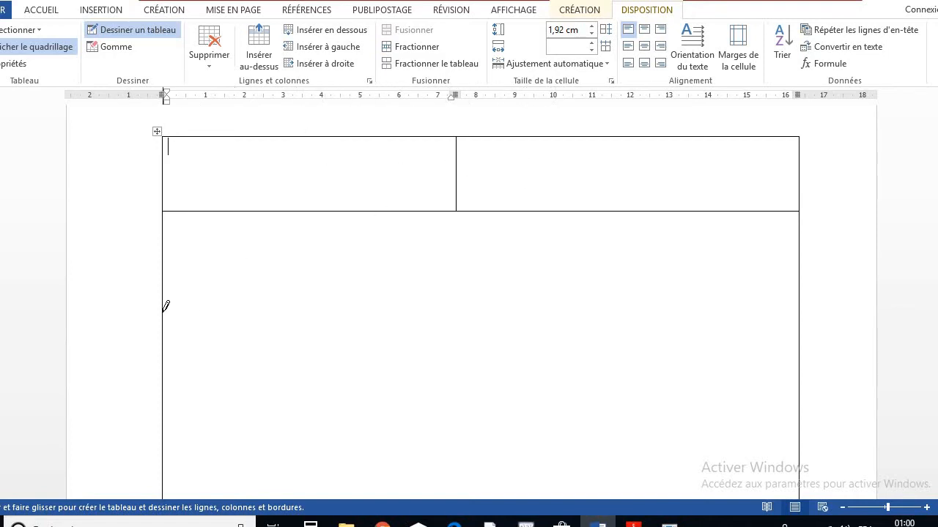
- Add two more row lines, then split the new row into a right cell and two stacked left cells
{"action": "left_click_drag", "start_coordinate": [165, 306], "coordinate": [419, 300]}
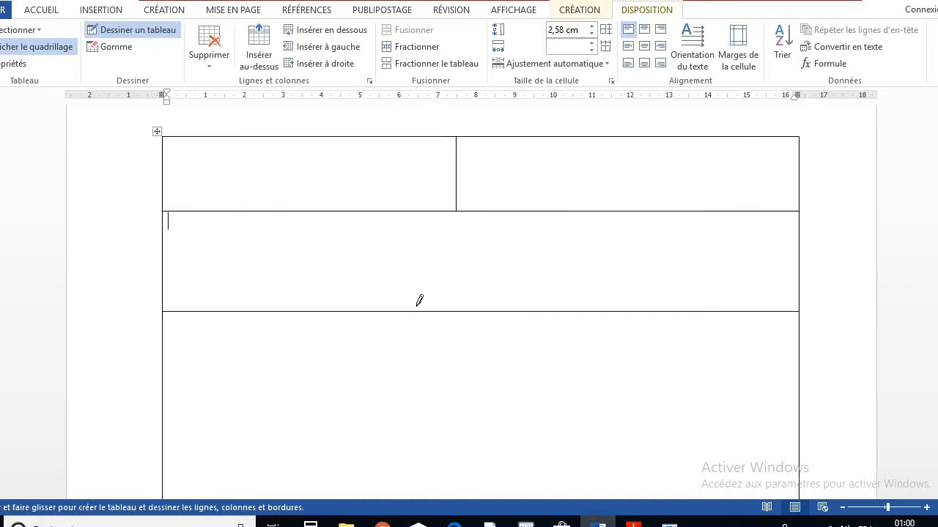
{"action": "scroll", "coordinate": [330, 300], "scroll_direction": "down", "scroll_amount": 3}
{"action": "left_click_drag", "start_coordinate": [167, 300], "coordinate": [435, 295]}
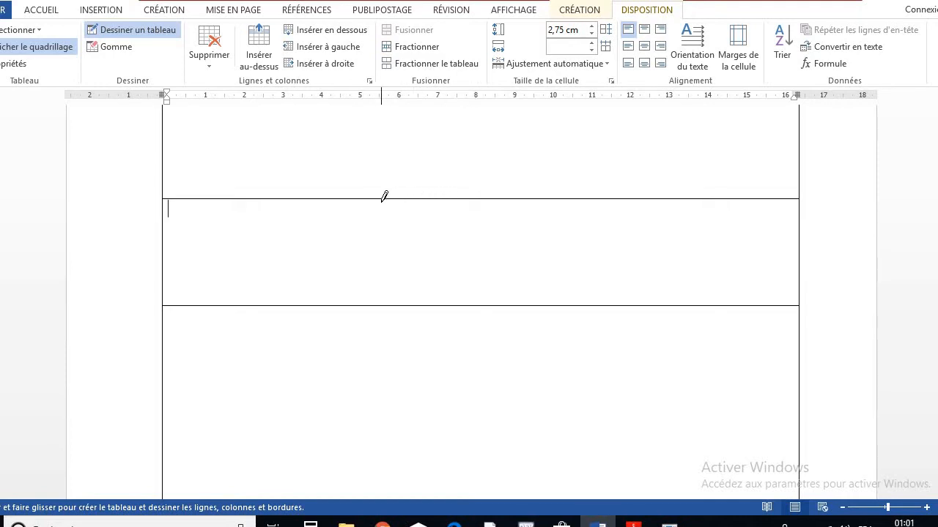
{"action": "left_click_drag", "start_coordinate": [383, 196], "coordinate": [385, 278]}
{"action": "left_click_drag", "start_coordinate": [179, 226], "coordinate": [303, 219]}
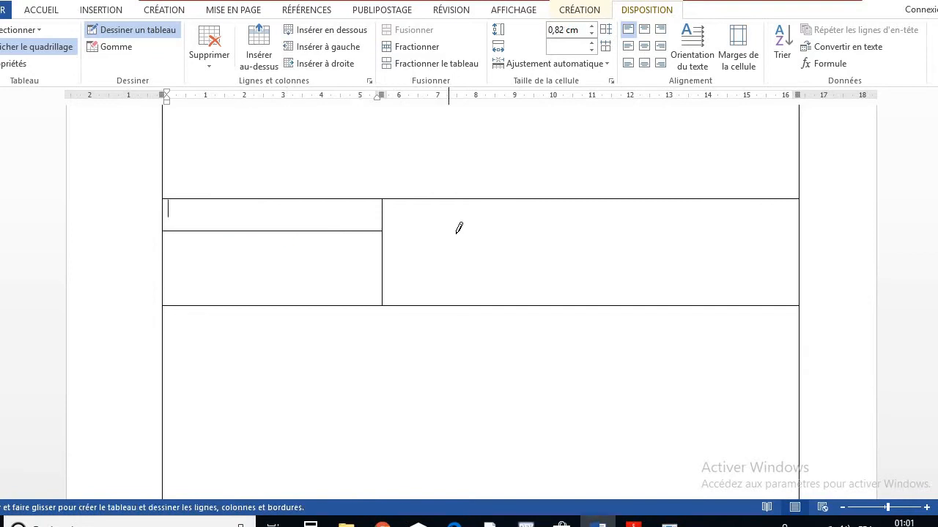
{"action": "scroll", "coordinate": [456, 218], "scroll_direction": "up", "scroll_amount": 3}
{"action": "scroll", "coordinate": [433, 256], "scroll_direction": "down", "scroll_amount": 10}
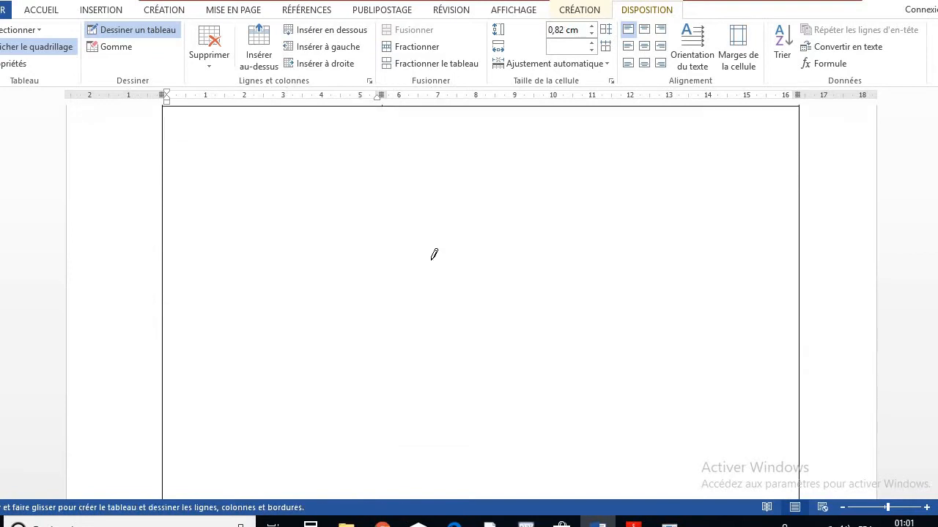
{"action": "scroll", "coordinate": [433, 254], "scroll_direction": "up", "scroll_amount": 10}
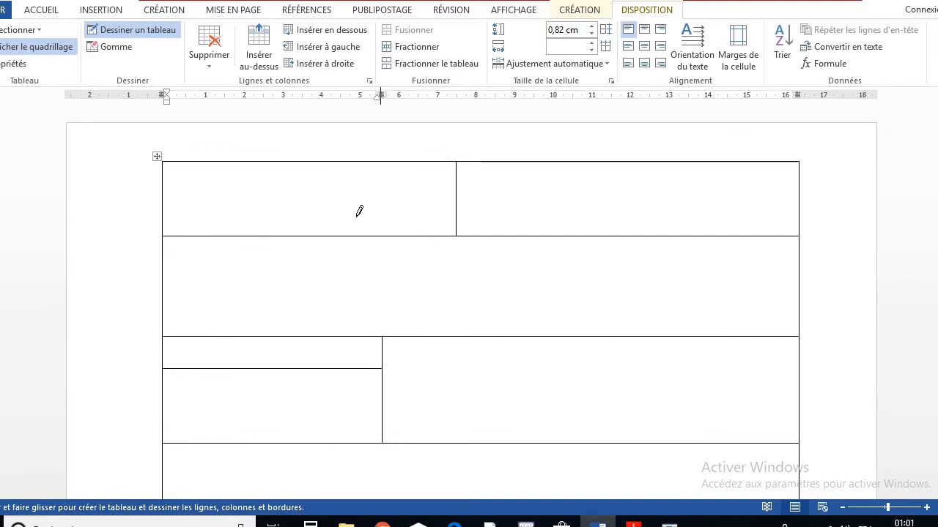
{"action": "left_click", "coordinate": [154, 34]}
- Type VALVEX in the top-left cell, add a new paragraph, and turn on formatting marks
{"action": "left_click", "coordinate": [305, 180]}
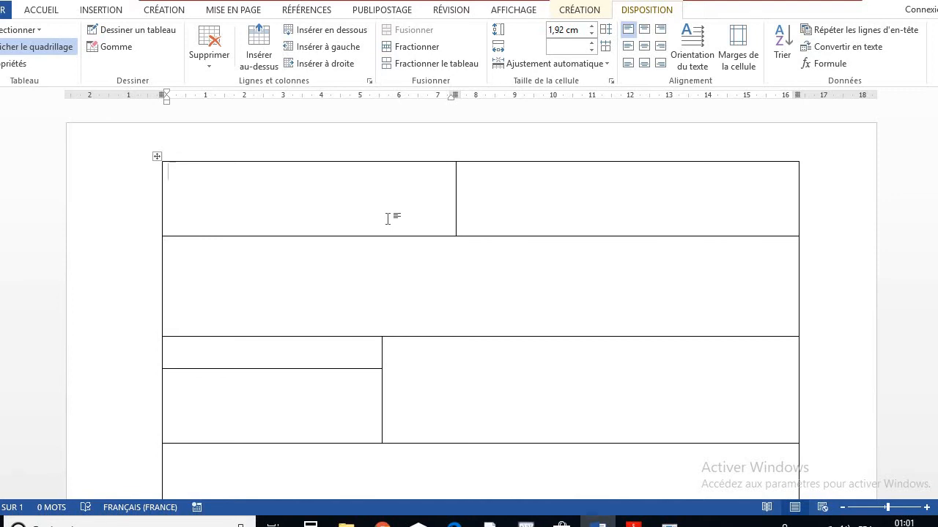
{"action": "type", "text": "VALVEX"}
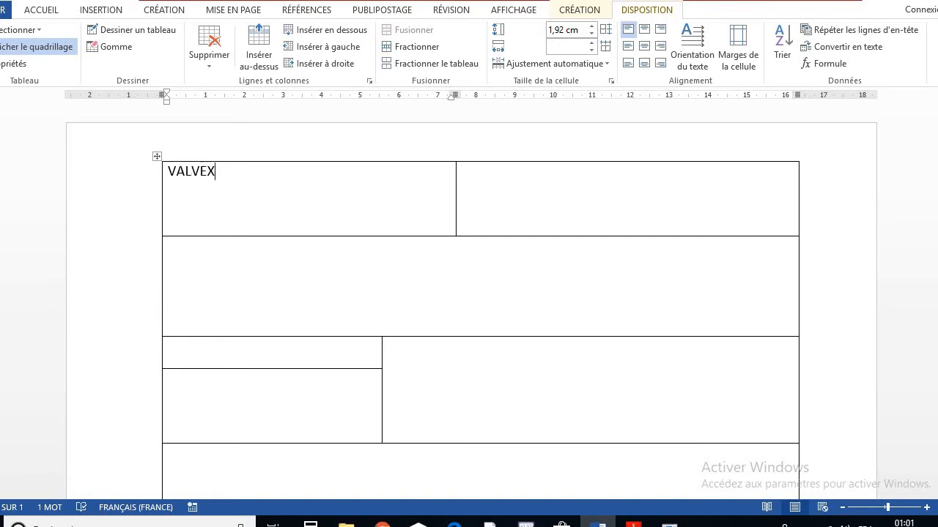
{"action": "key", "text": "Return"}
{"action": "left_click", "coordinate": [49, 12]}
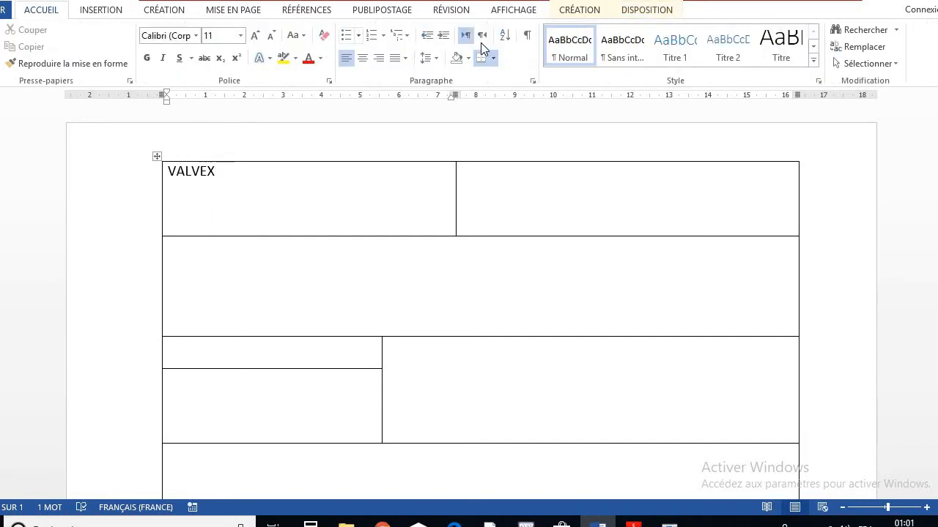
{"action": "left_click", "coordinate": [525, 40]}
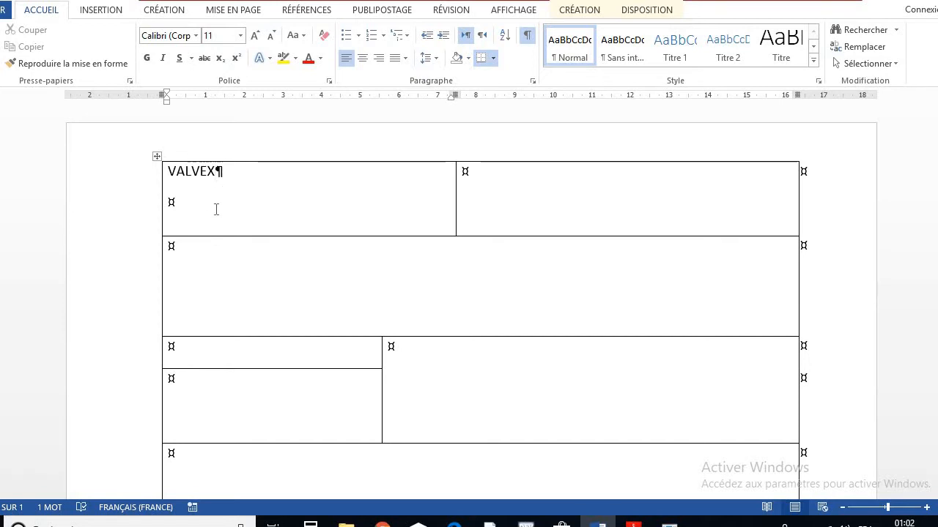
- End VALVEX with a Shift+Enter line break and hide formatting marks again
{"action": "left_click", "coordinate": [527, 35]}
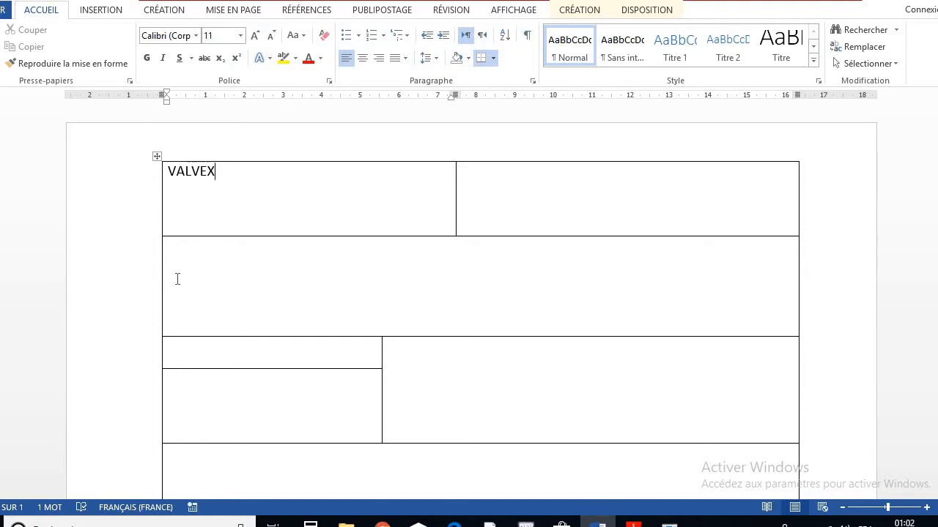
{"action": "left_click", "coordinate": [527, 36]}
{"action": "key", "text": "shift+Return"}
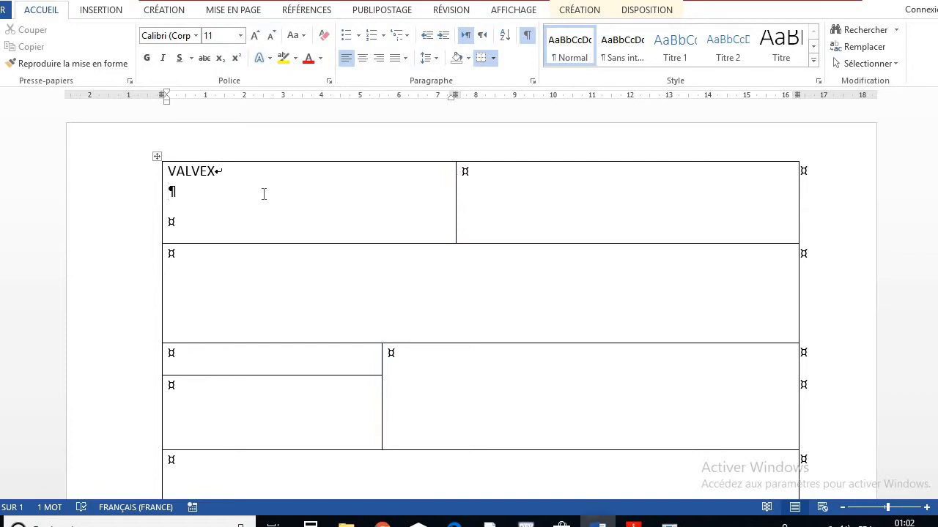
{"action": "left_click", "coordinate": [526, 39]}
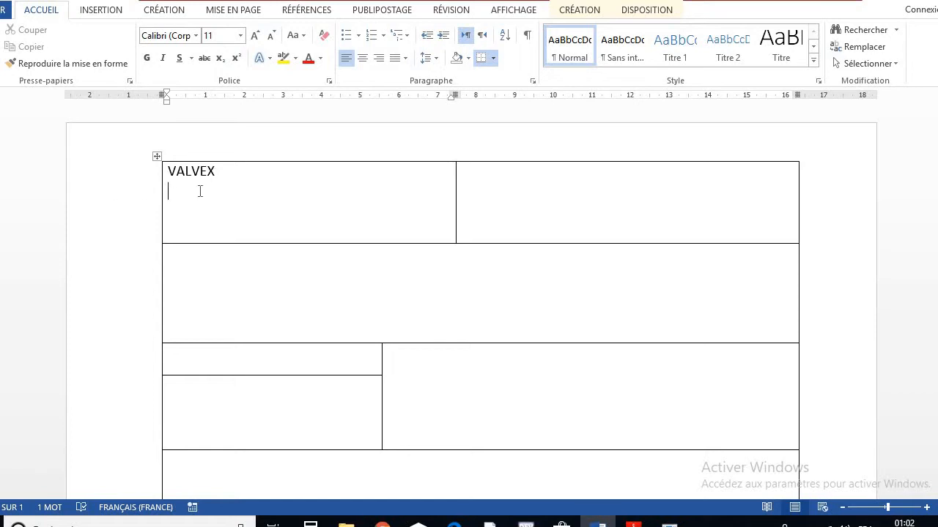
{"action": "left_click", "coordinate": [241, 150]}
{"action": "left_click", "coordinate": [250, 187]}
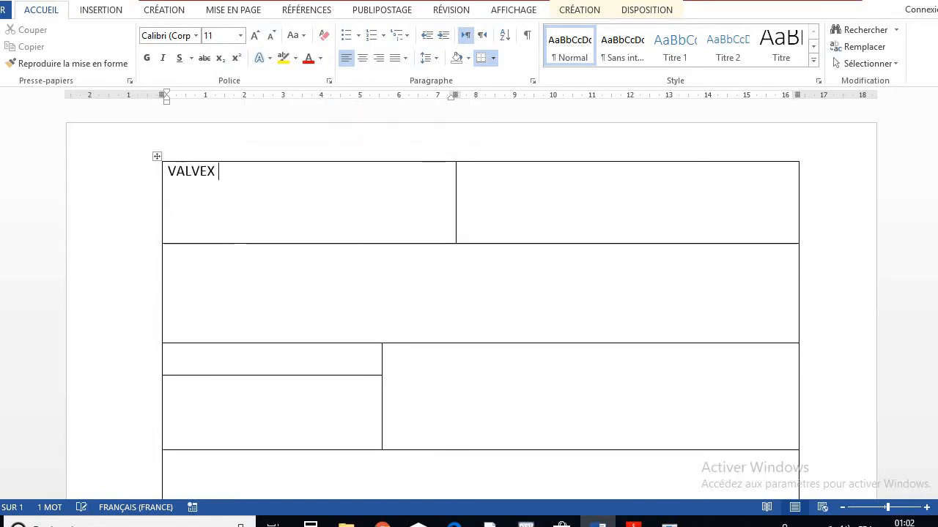
- Type and then erase the '(Tapez Shift+Entrée)' note, then add a new line under VALVEX
{"action": "type", "text": "("}
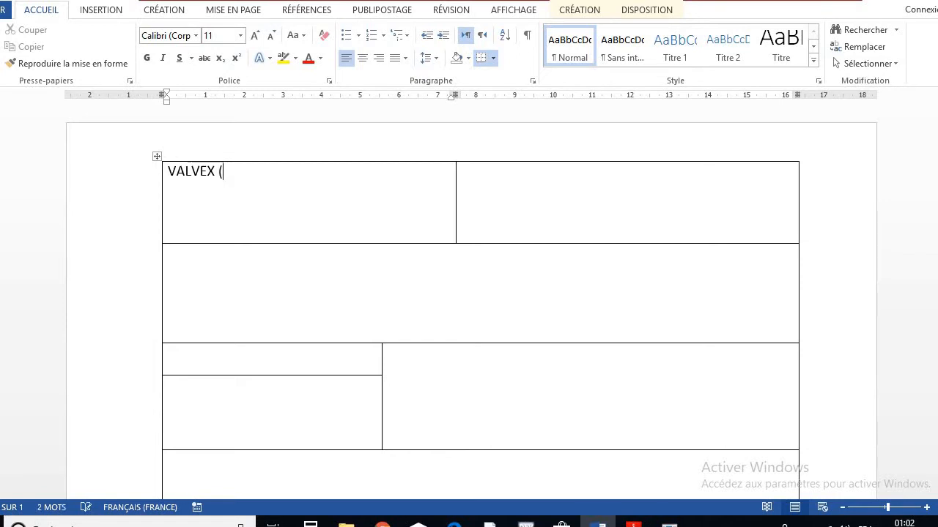
{"action": "type", "text": "Tapez "}
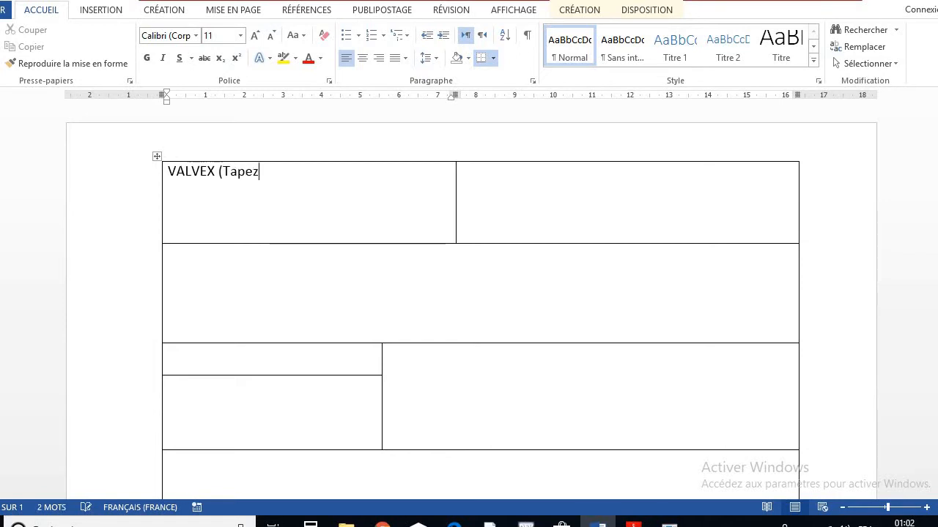
{"action": "type", "text": "Shift"}
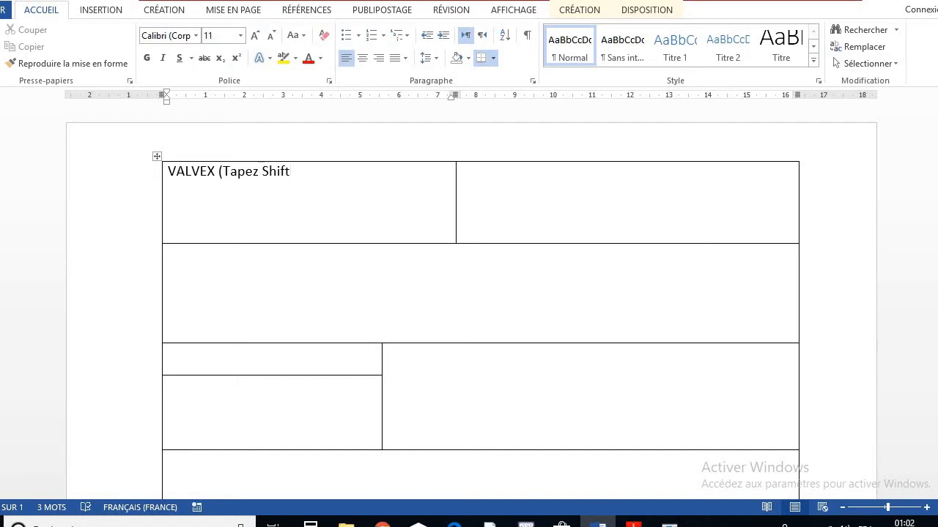
{"action": "type", "text": "+Entrée)"}
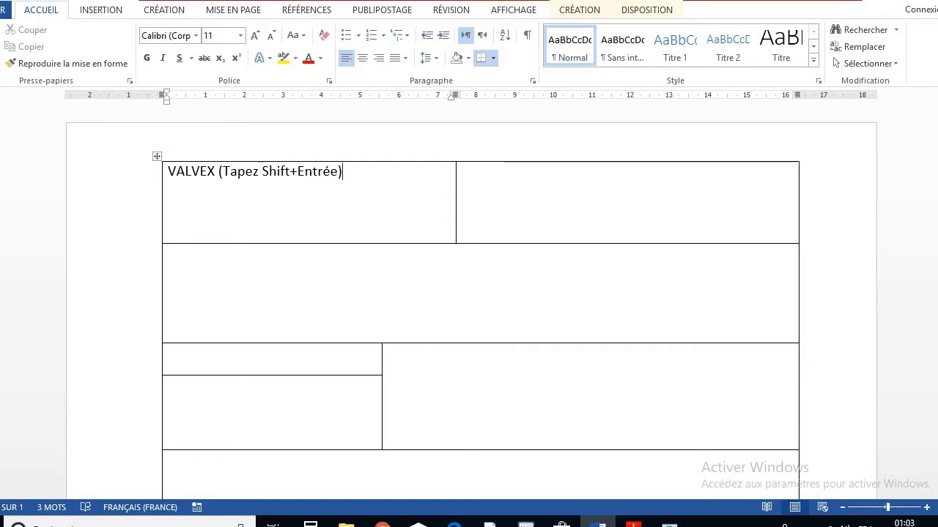
{"action": "key", "text": "BackSpace"}
{"action": "key", "text": "BackSpace"}
{"action": "key", "text": "BackSpace"}
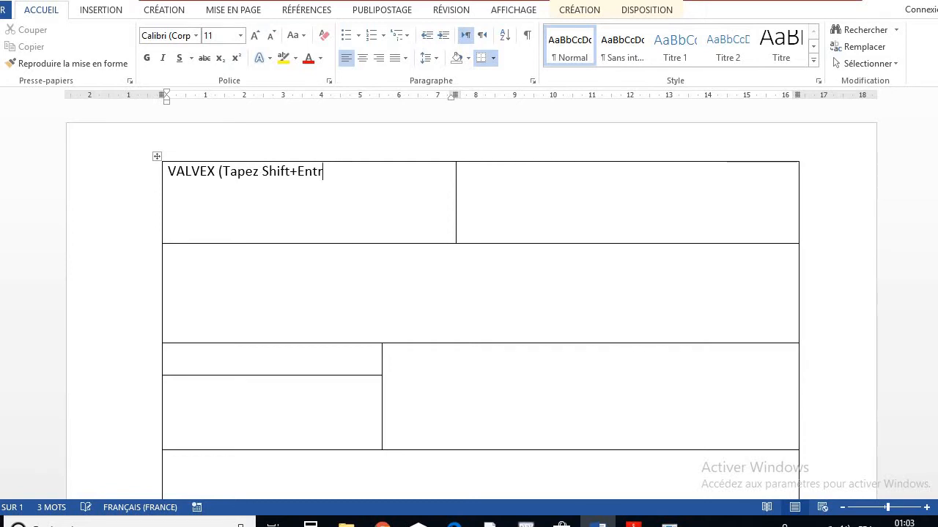
{"action": "key", "text": "BackSpace"}
{"action": "key", "text": "BackSpace"}
{"action": "key", "text": "BackSpace"}
{"action": "key", "text": "BackSpace"}
{"action": "key", "text": "BackSpace"}
{"action": "key", "text": "BackSpace"}
{"action": "key", "text": "BackSpace"}
{"action": "key", "text": "BackSpace"}
{"action": "key", "text": "BackSpace"}
{"action": "key", "text": "BackSpace"}
{"action": "key", "text": "BackSpace"}
{"action": "key", "text": "BackSpace"}
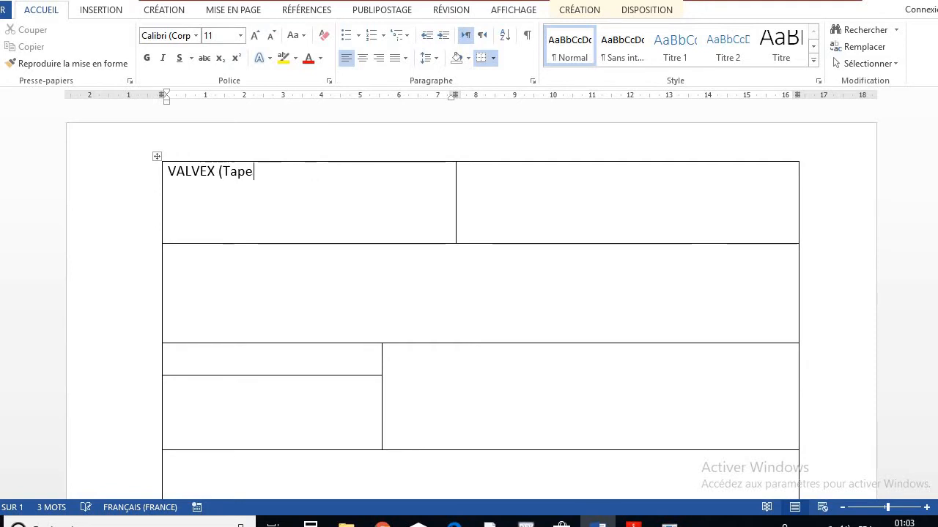
{"action": "key", "text": "BackSpace"}
{"action": "key", "text": "BackSpace"}
{"action": "key", "text": "BackSpace"}
{"action": "key", "text": "BackSpace"}
{"action": "key", "text": "BackSpace"}
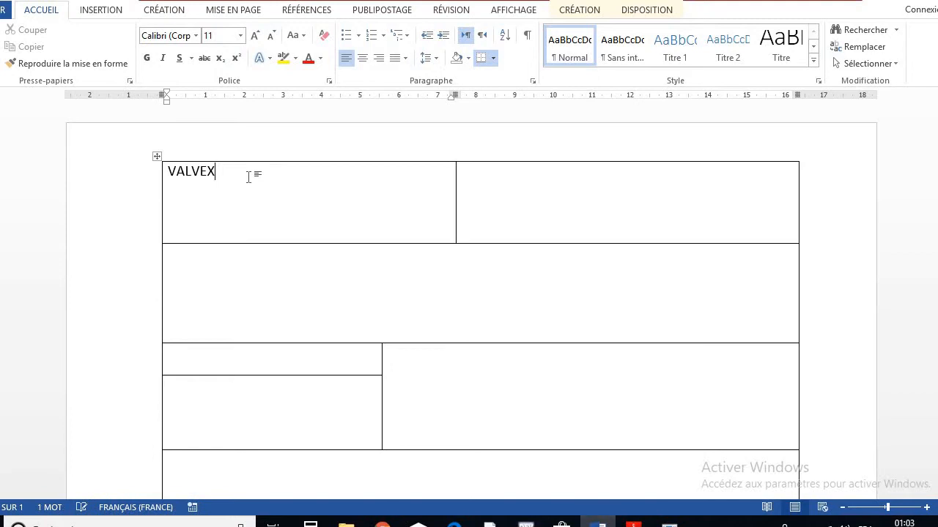
{"action": "key", "text": "shift+Return"}
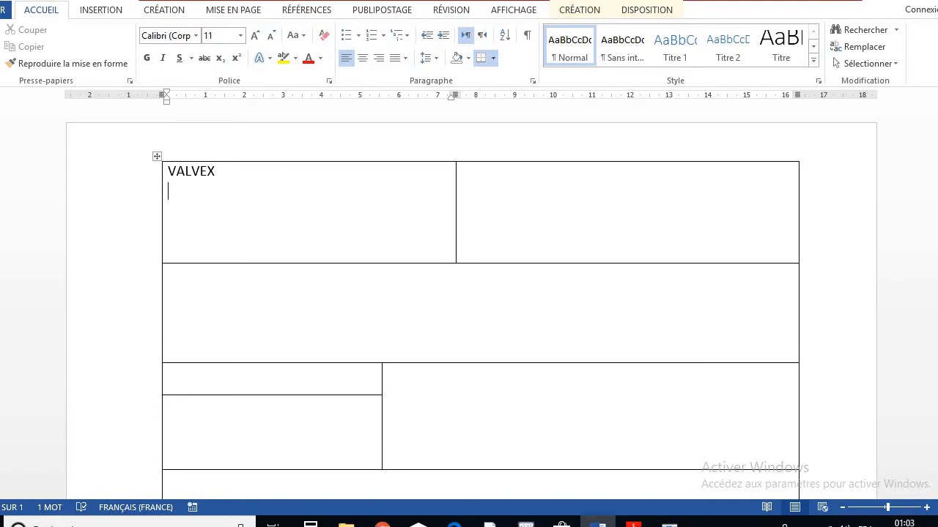
- Type the company's street address and the postal code with city on separate lines
{"action": "type", "text": "4&"}
{"action": "key", "text": "BackSpace"}
{"action": "type", "text": "1"}
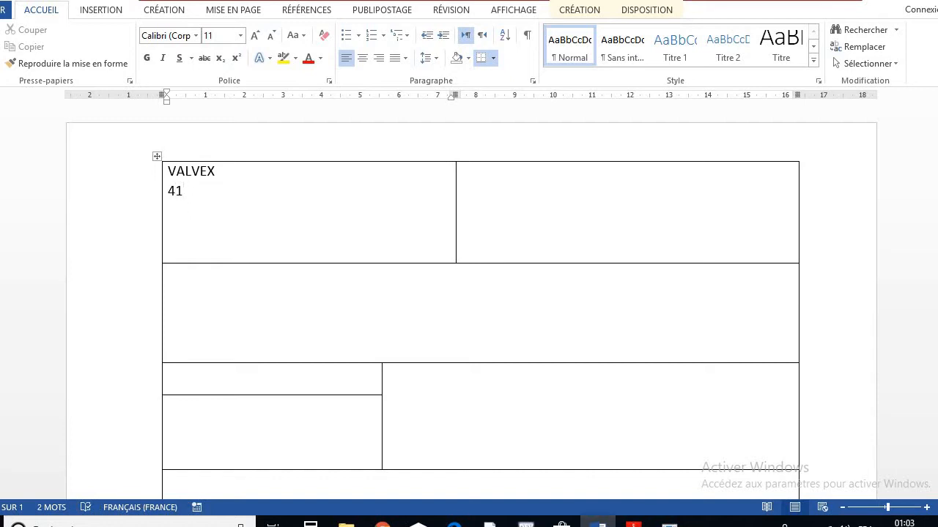
{"action": "type", "text": ", rue Blatin"}
{"action": "key", "text": "Return"}
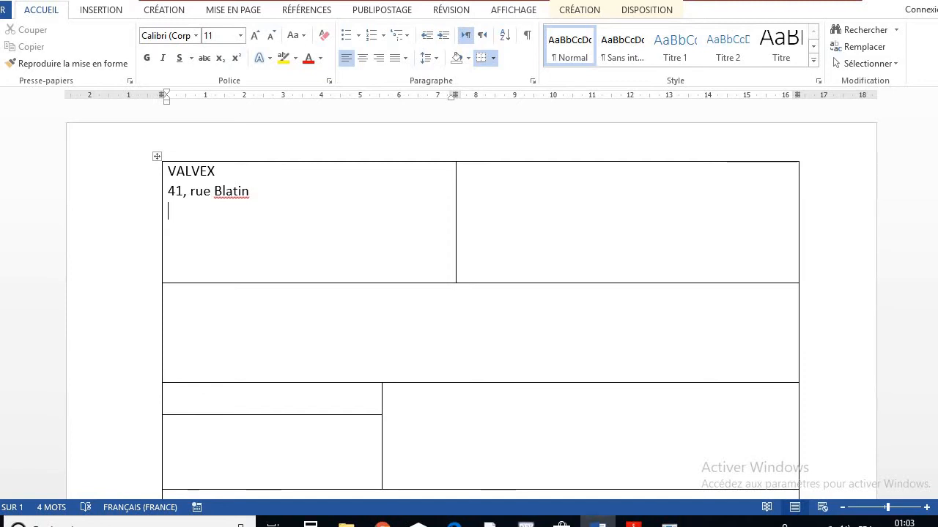
{"action": "type", "text": "6300"}
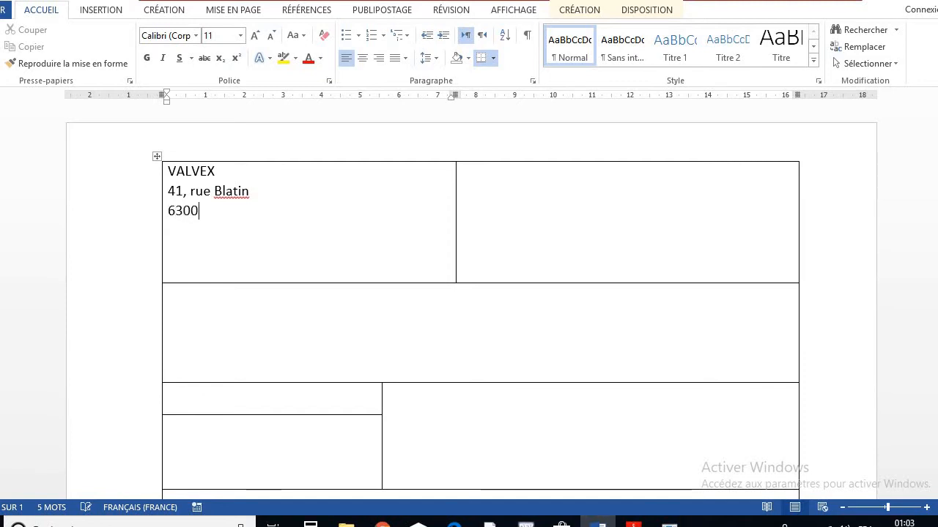
{"action": "type", "text": " CELR"}
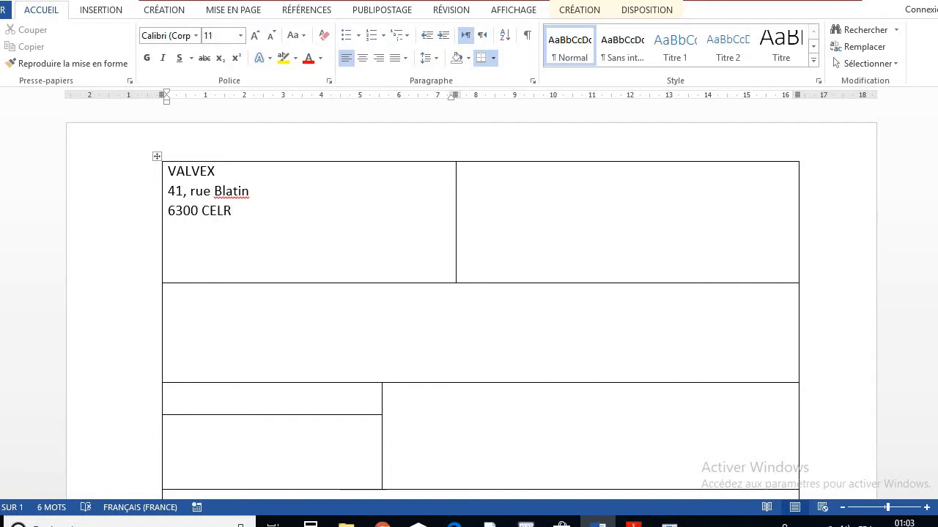
{"action": "type", "text": "MONT6"}
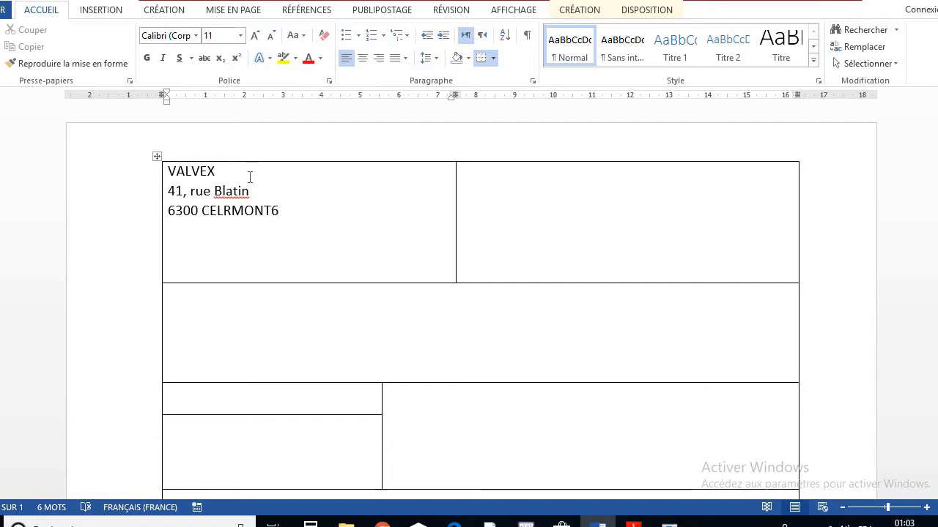
{"action": "key", "text": "BackSpace"}
{"action": "type", "text": "-FERRAND"}
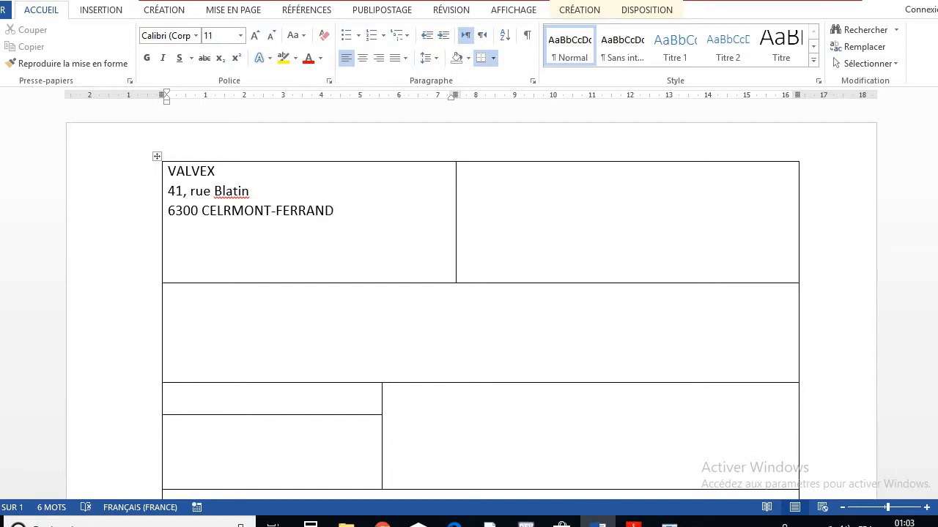
{"action": "key", "text": "Return"}
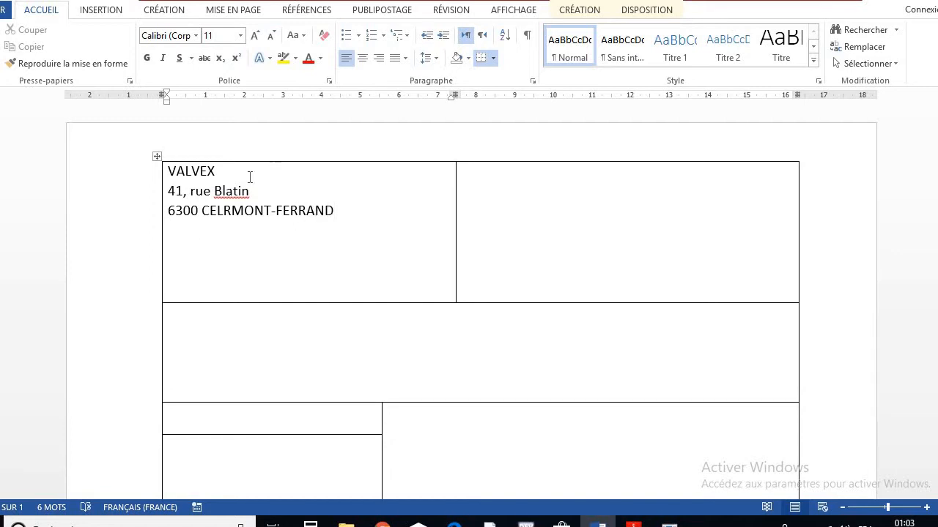
- Add a 'Tél. :' line followed by the company phone number
{"action": "type", "text": "T"}
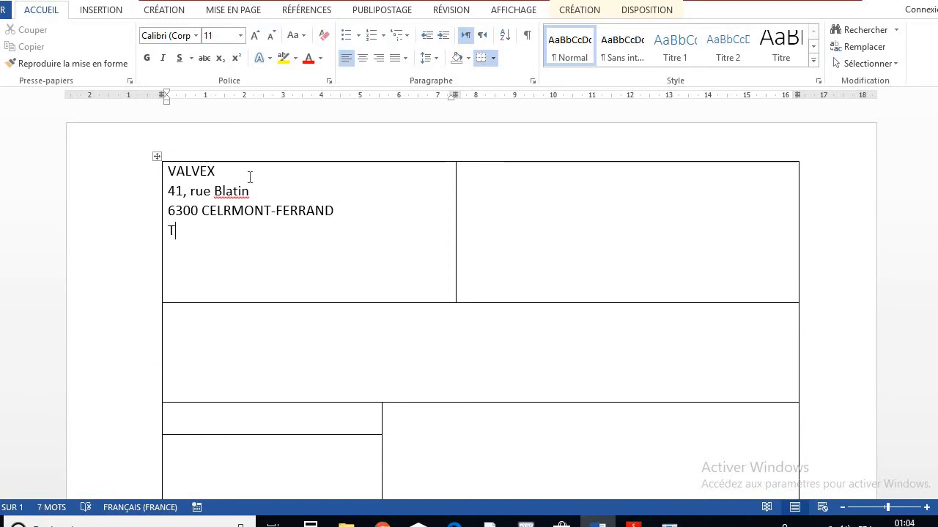
{"action": "type", "text": "e"}
{"action": "key", "text": "BackSpace"}
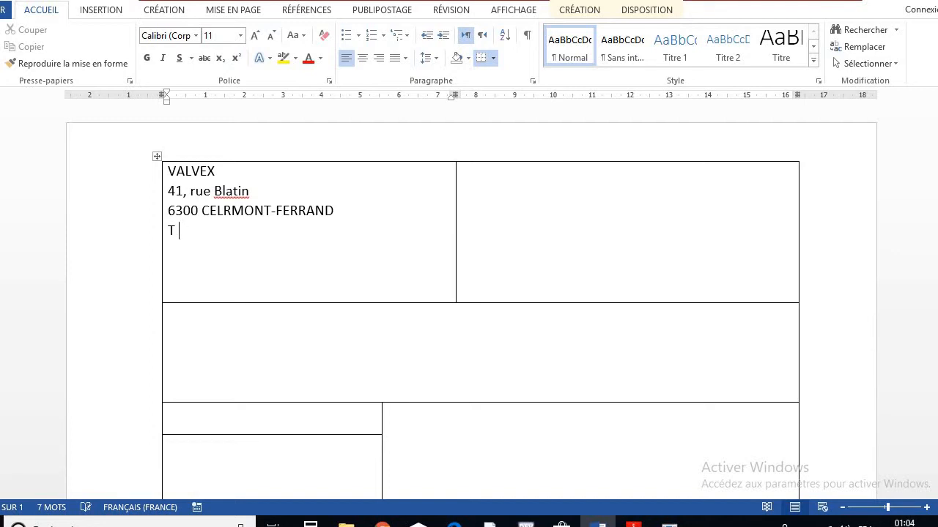
{"action": "type", "text": "él./"}
{"action": "key", "text": "BackSpace"}
{"action": "type", "text": ":"}
{"action": "type", "text": "54.76.90.43"}
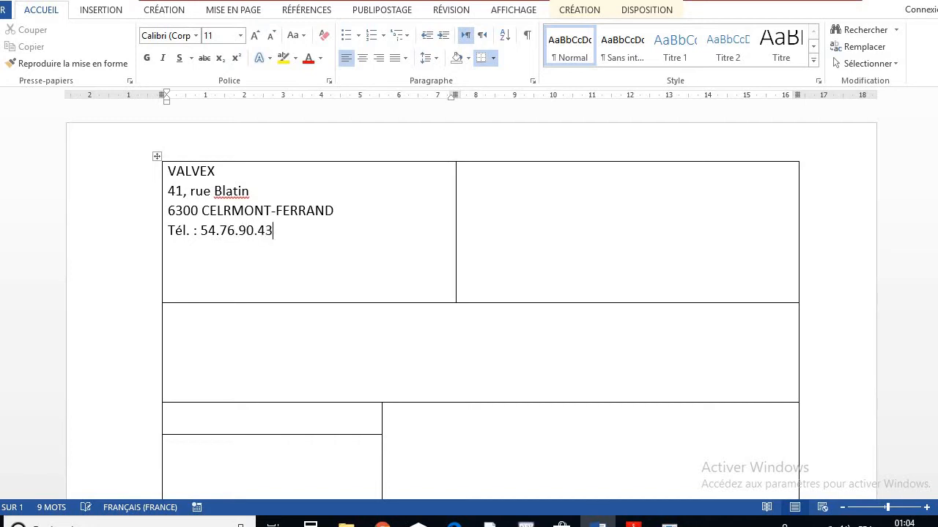
{"action": "type", "text": ".21"}
- Type 'Société valvex' in the wide middle row, then select the whole line
{"action": "left_click", "coordinate": [402, 342]}
{"action": "type", "text": "s"}
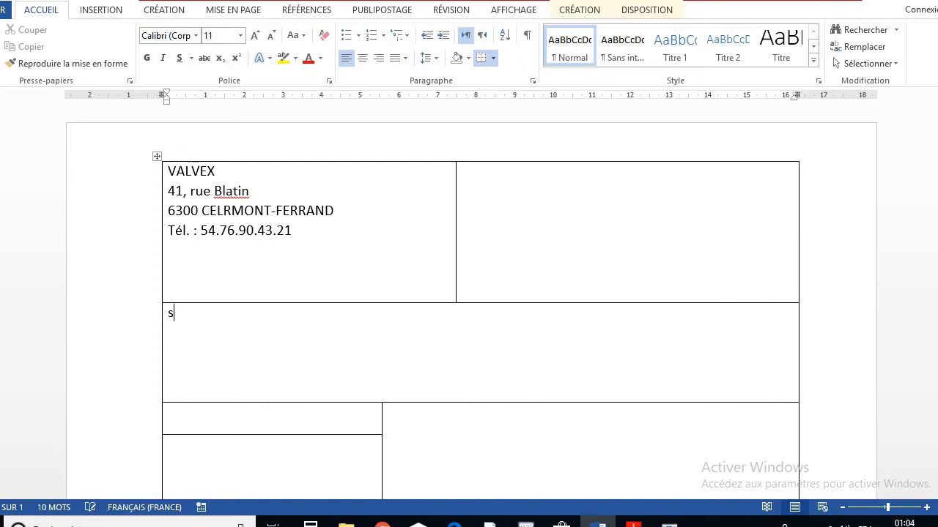
{"action": "key", "text": "BackSpace"}
{"action": "type", "text": "Société"}
{"action": "type", "text": "valcex"}
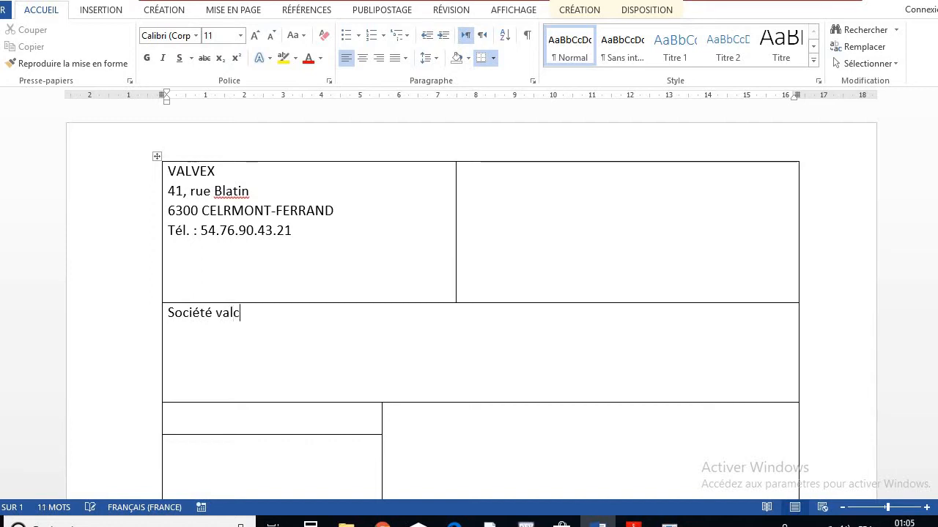
{"action": "key", "text": "BackSpace"}
{"action": "key", "text": "BackSpace"}
{"action": "key", "text": "BackSpace"}
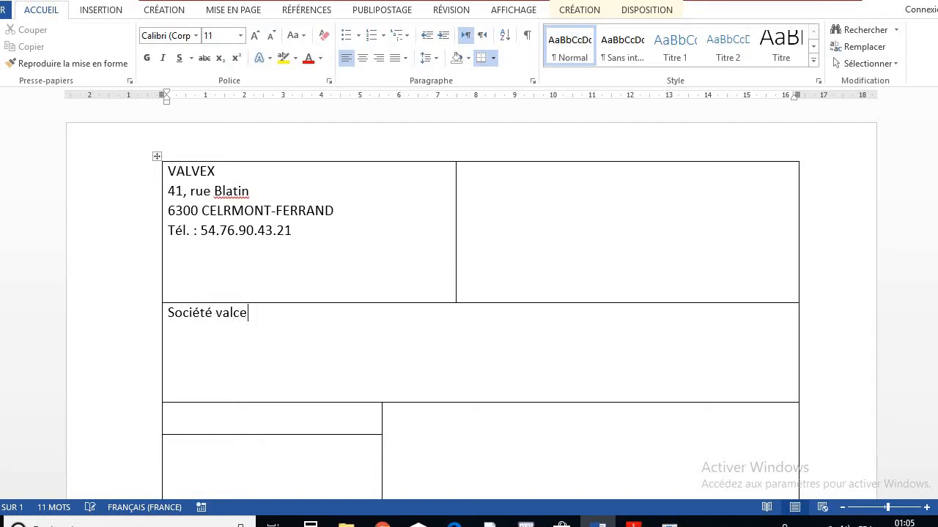
{"action": "type", "text": "vex"}
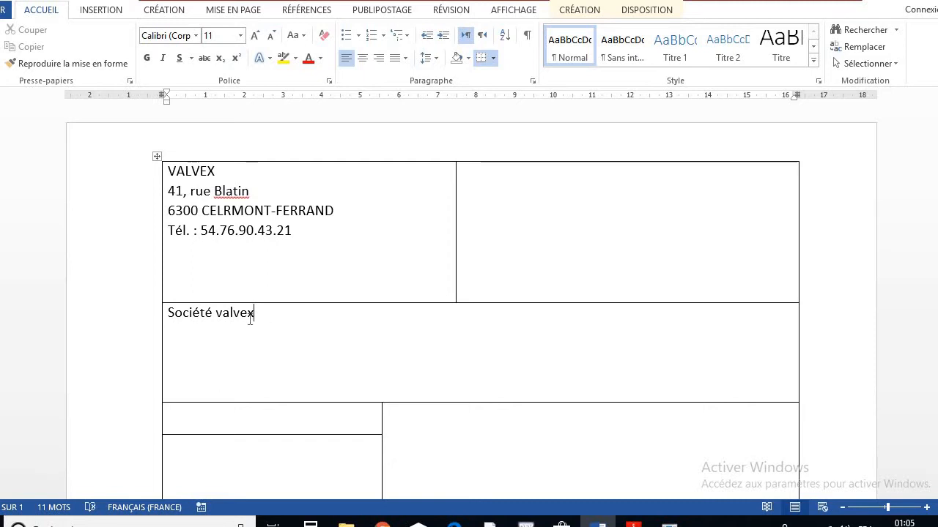
{"action": "key", "text": "Home"}
{"action": "key", "text": "shift+End"}
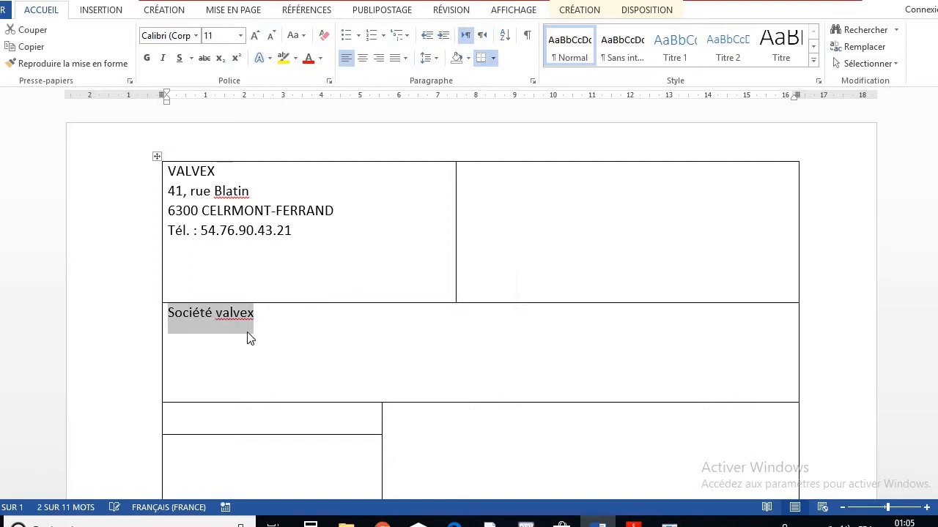
- Change the word 'valvex' to capitals, making it 'VALVEX'
{"action": "double_click", "coordinate": [235, 317]}
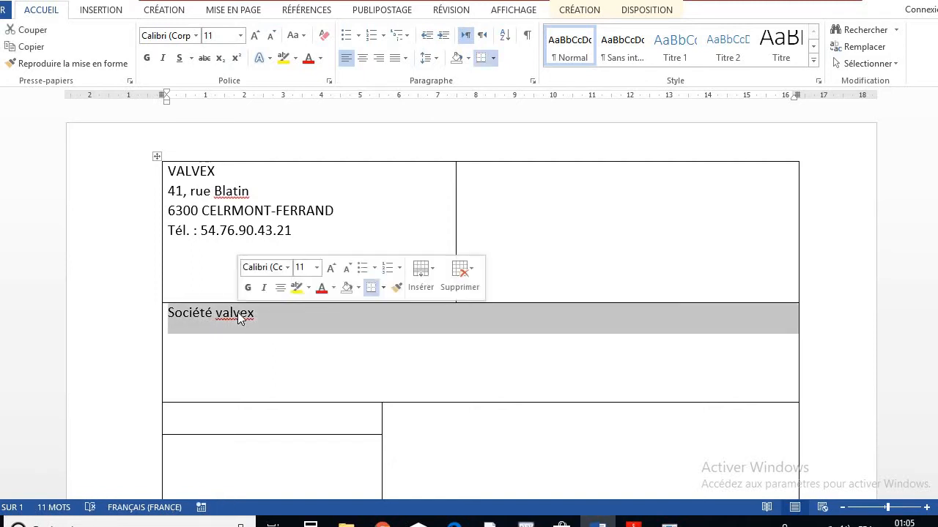
{"action": "right_click", "coordinate": [238, 317]}
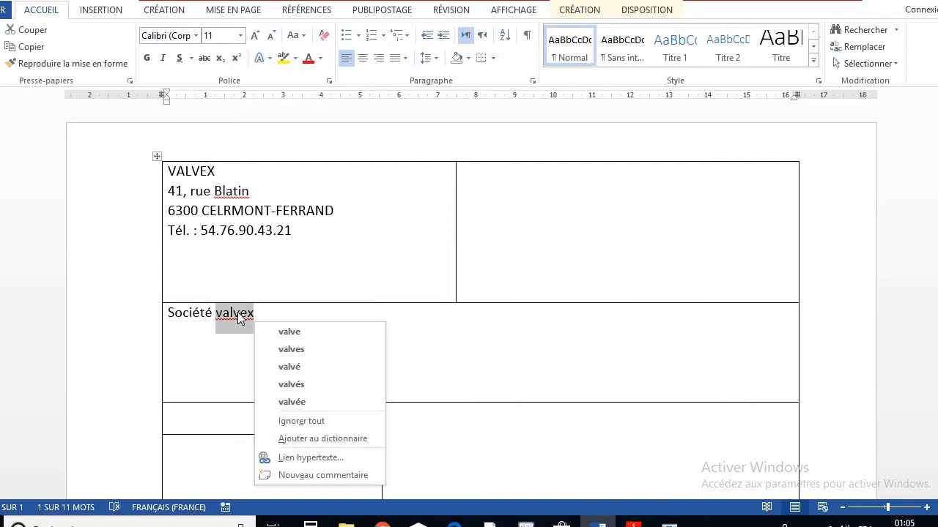
{"action": "key", "text": "Escape"}
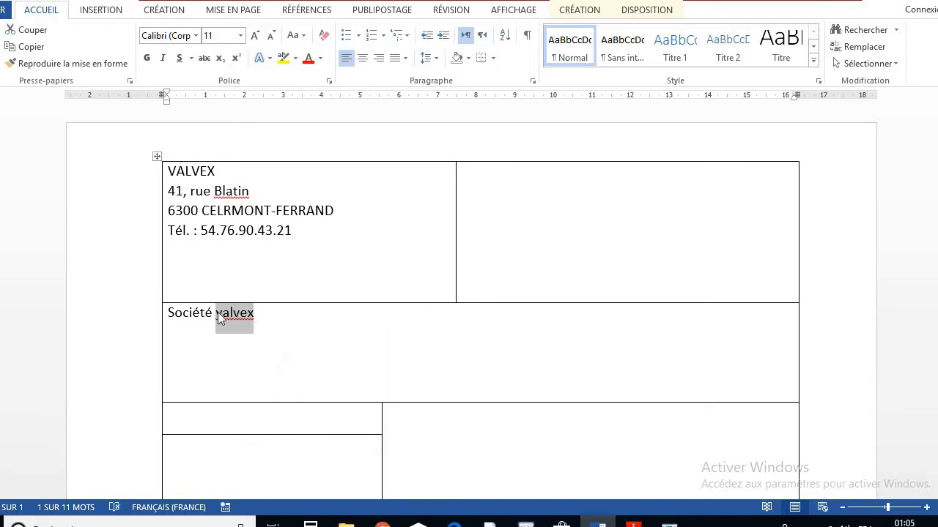
{"action": "left_click", "coordinate": [297, 36]}
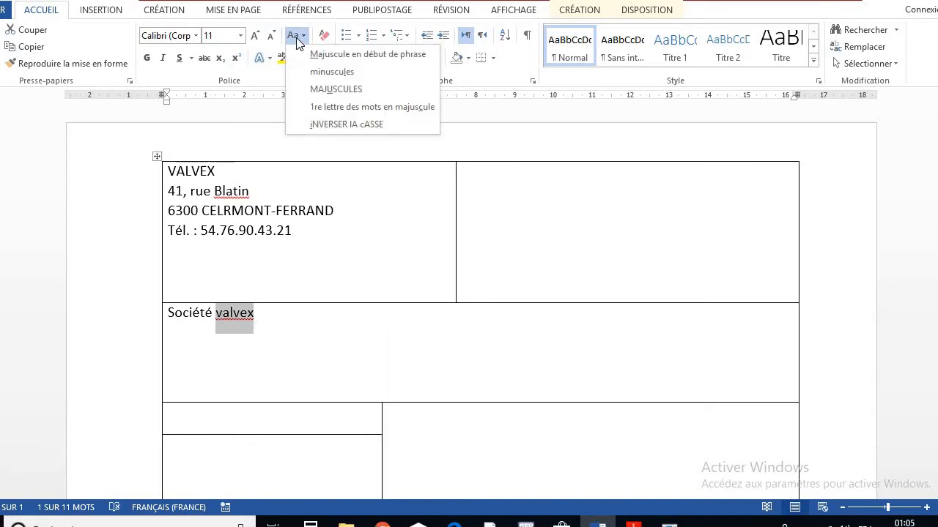
{"action": "left_click", "coordinate": [317, 89]}
- Cut the 'Société VALVEX' line out of the table cell
{"action": "left_click_drag", "start_coordinate": [279, 318], "coordinate": [168, 311]}
{"action": "key", "text": "ctrl+c"}
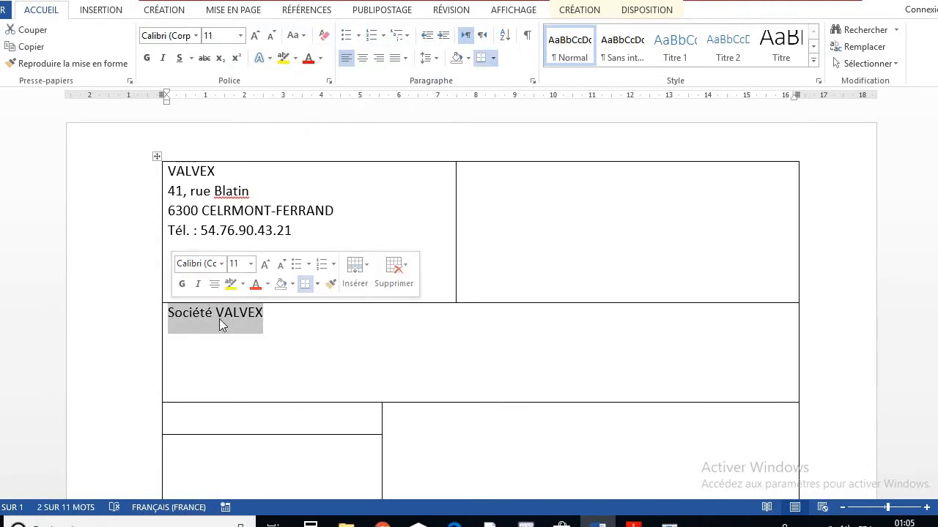
{"action": "right_click", "coordinate": [220, 319]}
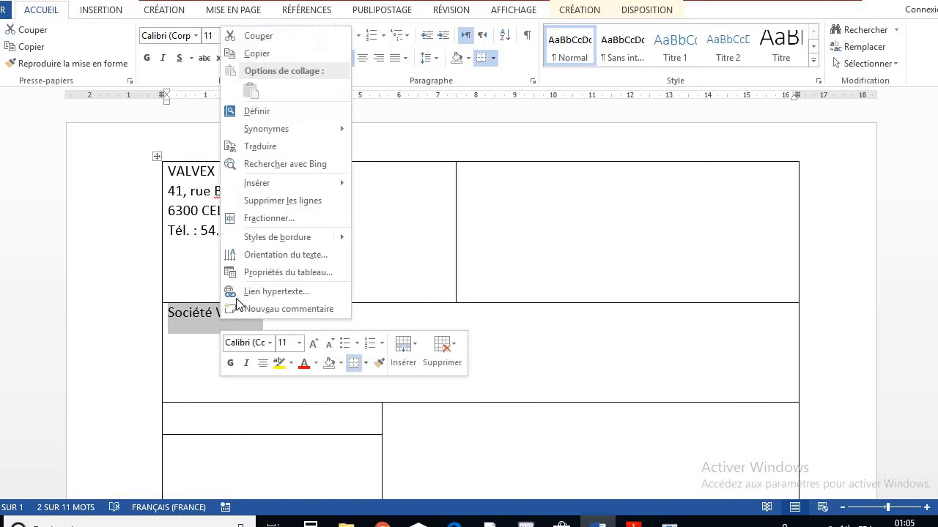
{"action": "left_click", "coordinate": [263, 59]}
{"action": "right_click", "coordinate": [207, 325]}
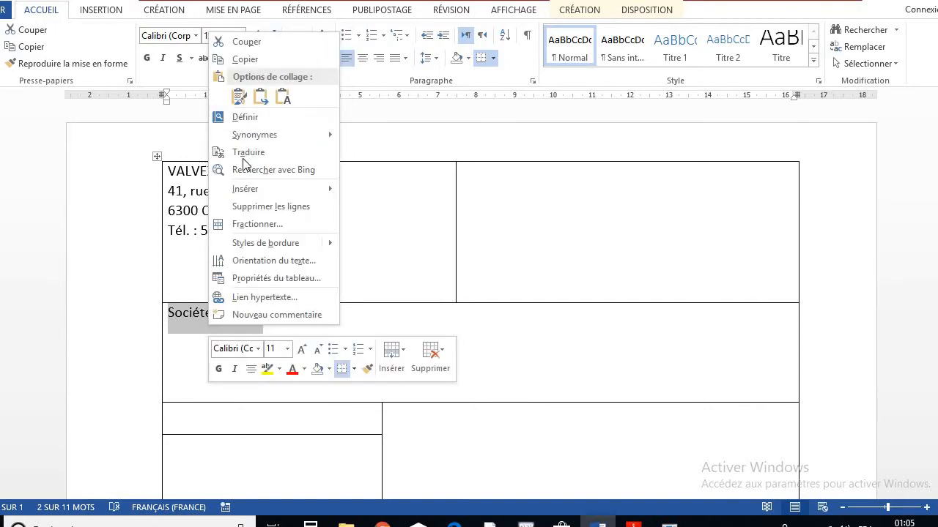
{"action": "left_click", "coordinate": [262, 41]}
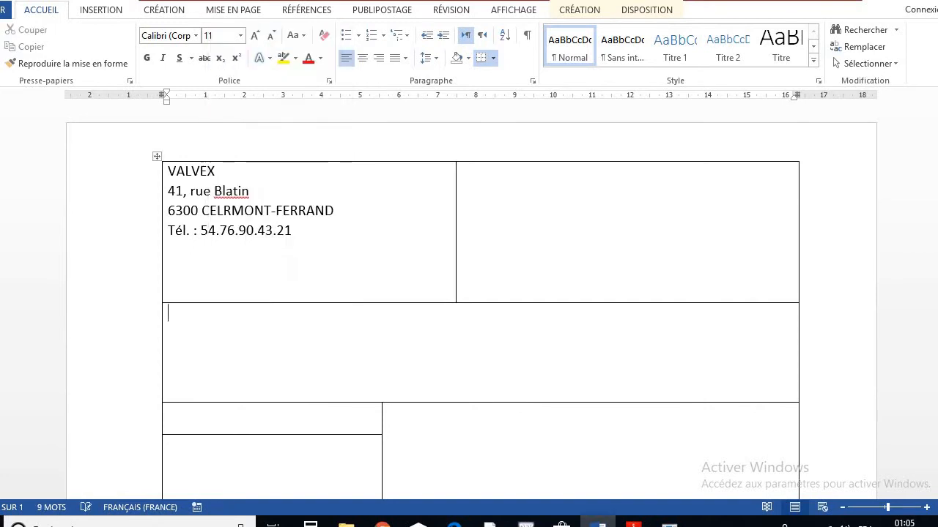
- Insert a blue-style WordArt placeholder into the middle row
{"action": "left_click", "coordinate": [101, 12]}
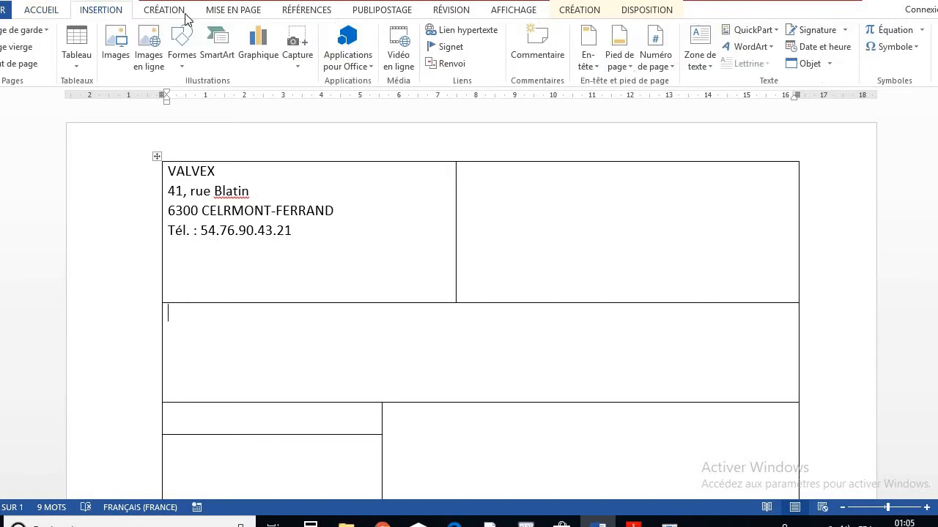
{"action": "left_click", "coordinate": [737, 52]}
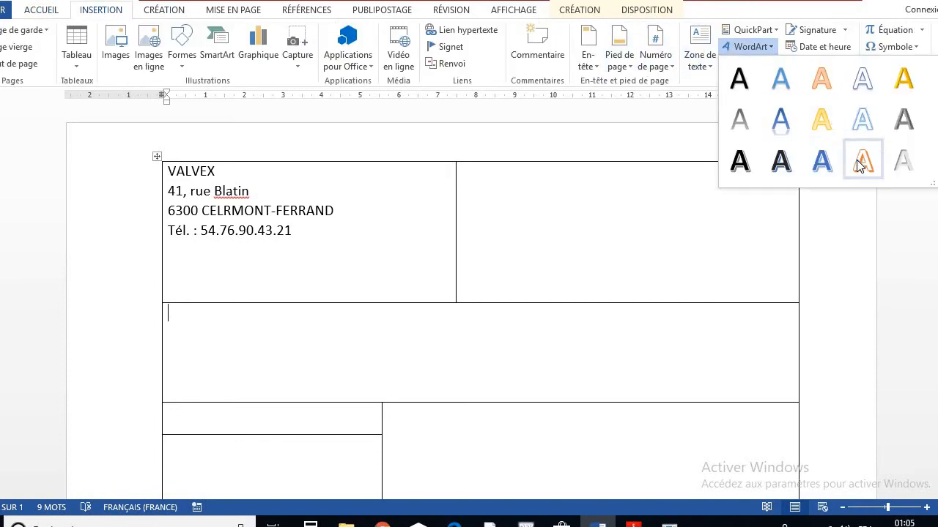
{"action": "left_click", "coordinate": [821, 160]}
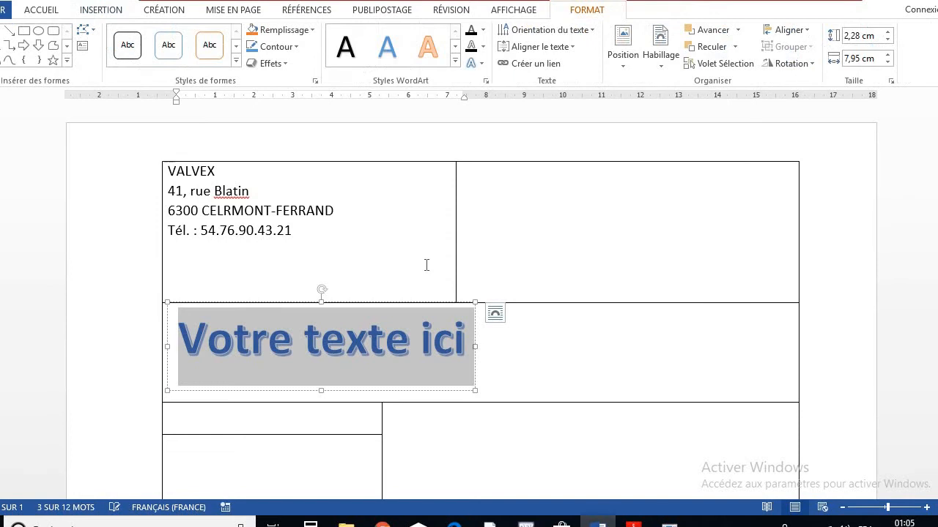
- Replace the WordArt placeholder text with 'Société VALVEX'
{"action": "key", "text": "ctrl+v"}
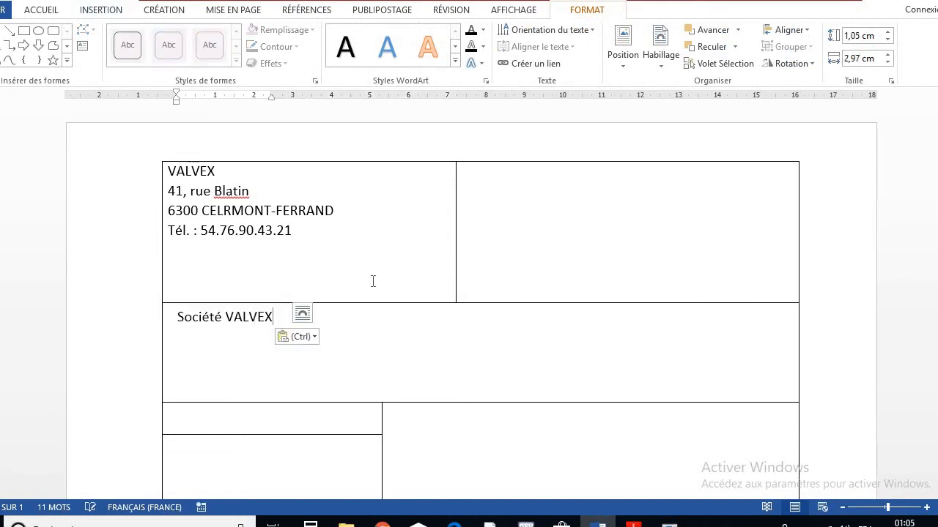
{"action": "left_click", "coordinate": [287, 326]}
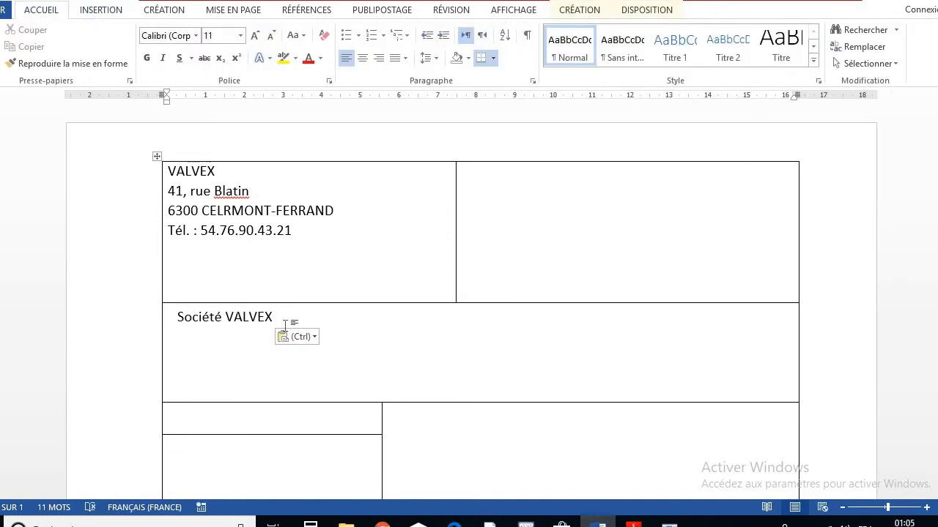
{"action": "key", "text": "ctrl+z"}
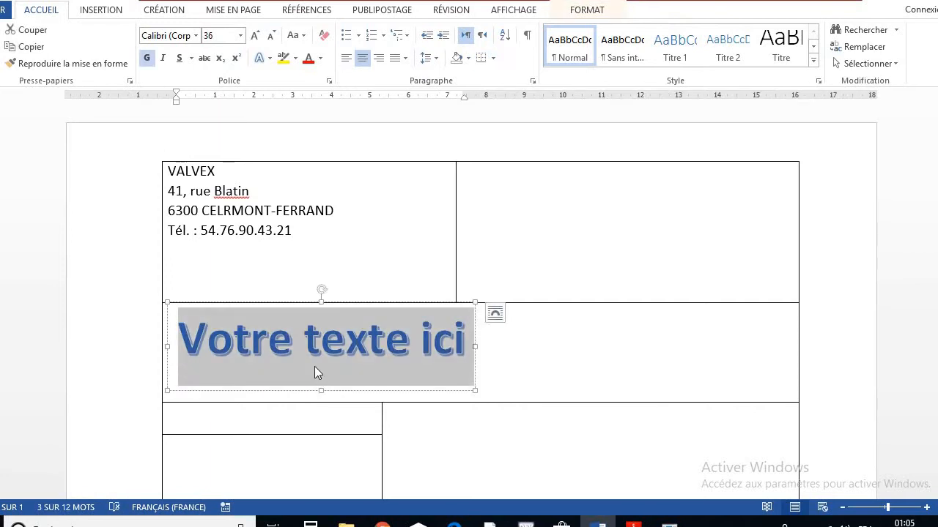
{"action": "type", "text": "S"}
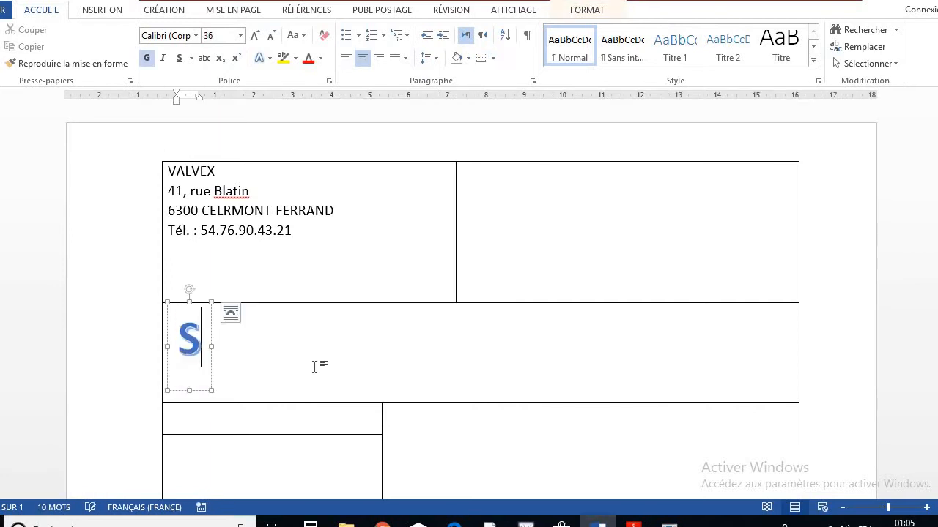
{"action": "type", "text": "oc"}
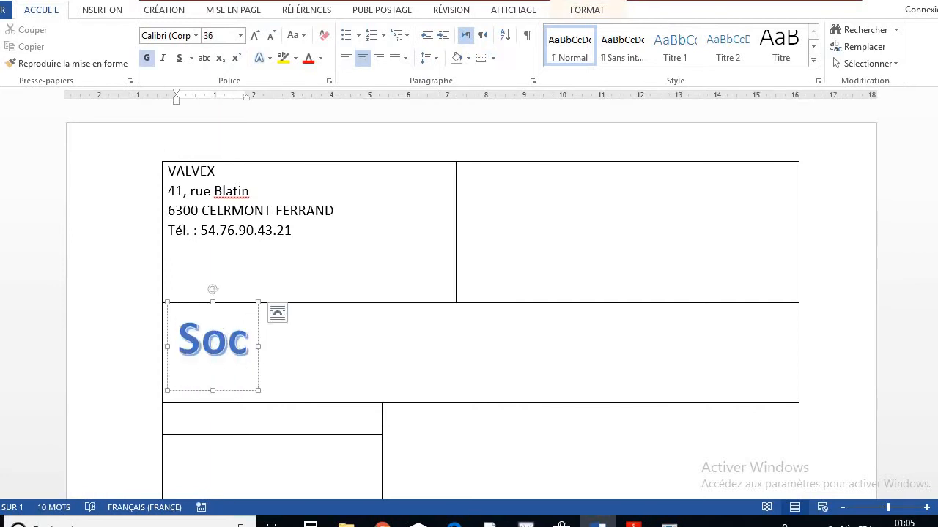
{"action": "type", "text": "i"}
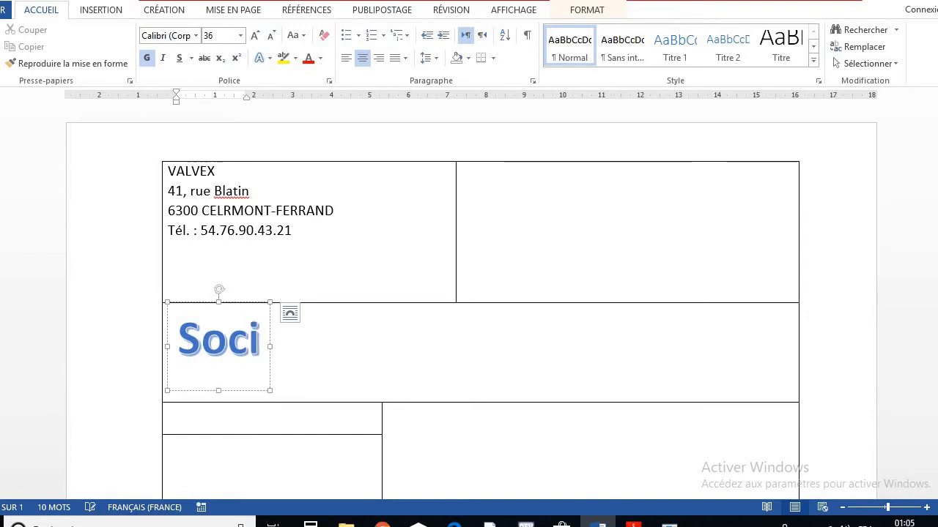
{"action": "type", "text": "été "}
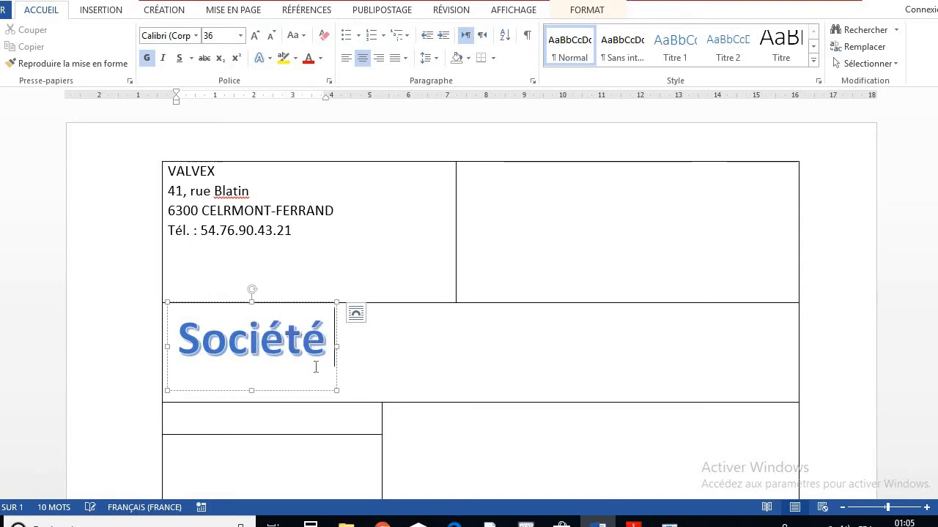
{"action": "type", "text": "VALVEX"}
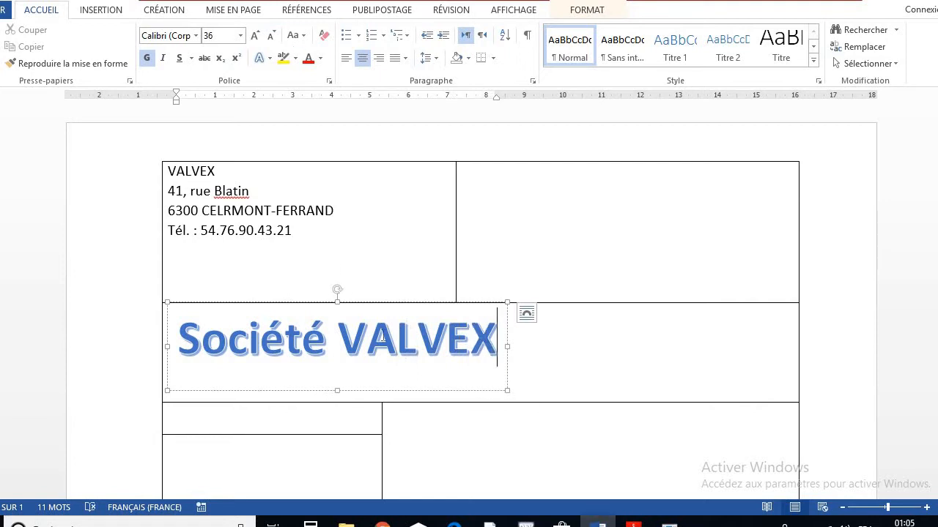
- Move the WordArt toward the row centre and widen it so the name fits one line
{"action": "left_click_drag", "start_coordinate": [498, 338], "coordinate": [187, 326]}
{"action": "left_click_drag", "start_coordinate": [385, 389], "coordinate": [523, 398]}
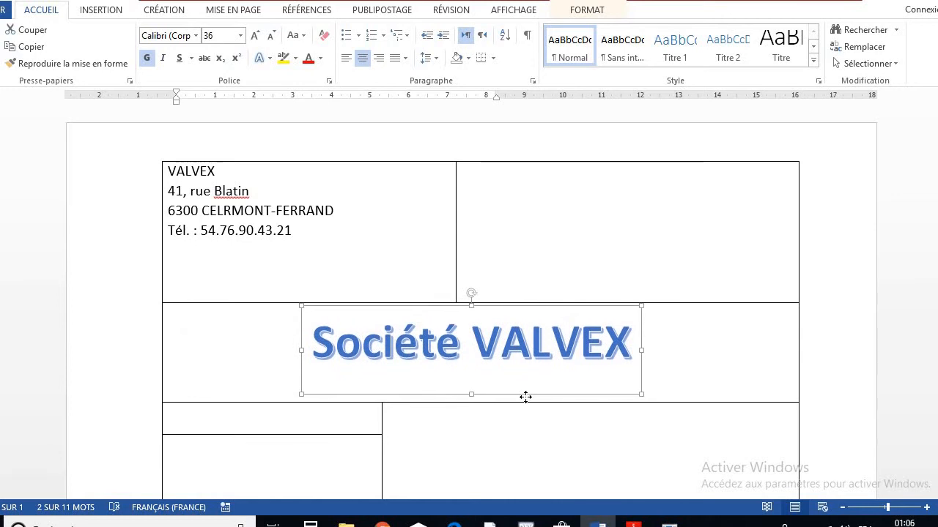
{"action": "left_click", "coordinate": [523, 401]}
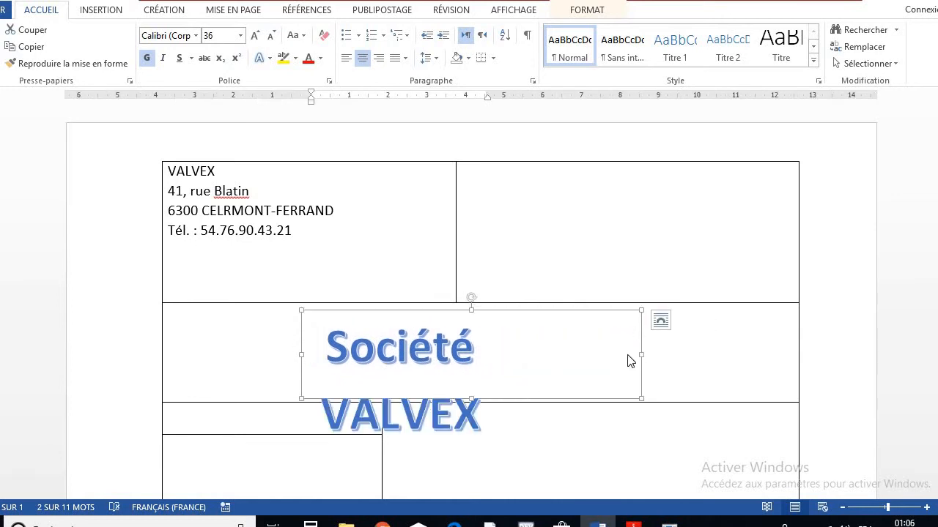
{"action": "left_click_drag", "start_coordinate": [639, 356], "coordinate": [704, 353]}
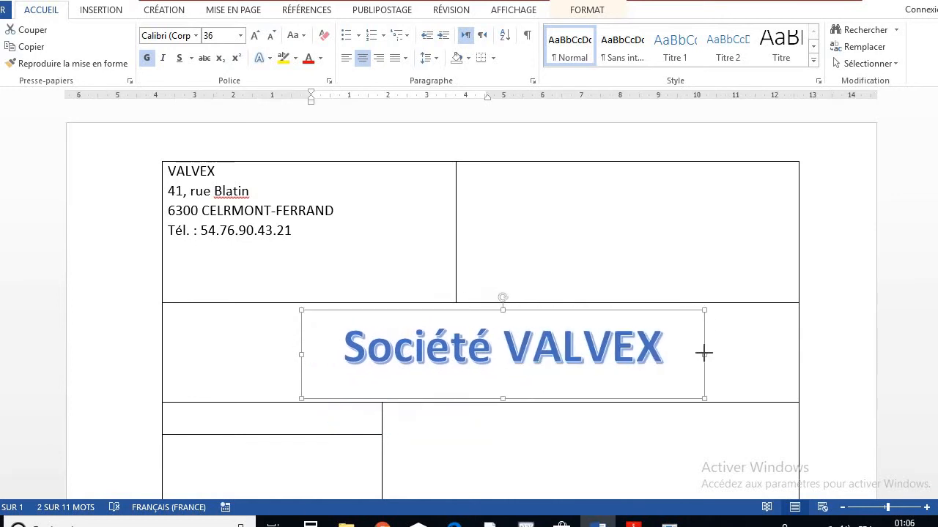
{"action": "scroll", "coordinate": [334, 314], "scroll_direction": "down", "scroll_amount": 3}
{"action": "left_click", "coordinate": [335, 315]}
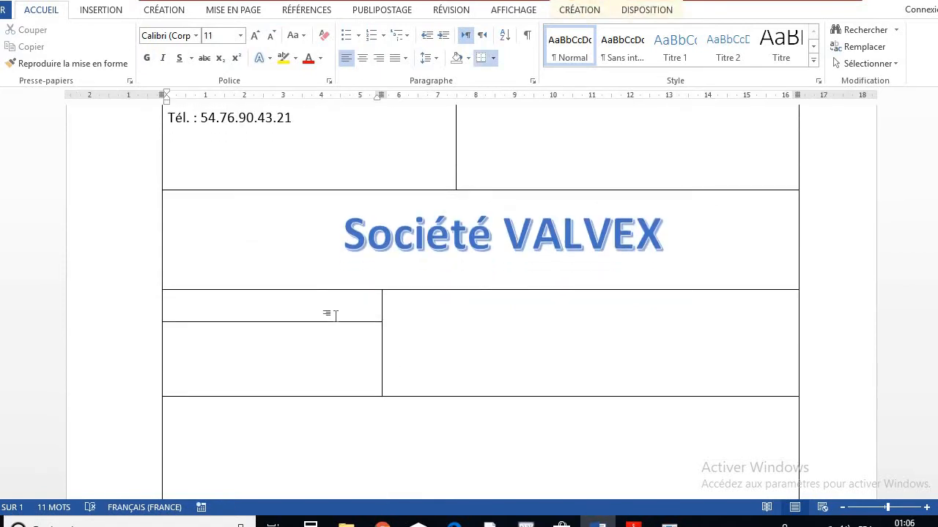
- Type 'Service du personnel' and, in the cell beneath, 'Objet : Votre demande d'emploi'
{"action": "type", "text": "Service du perso"}
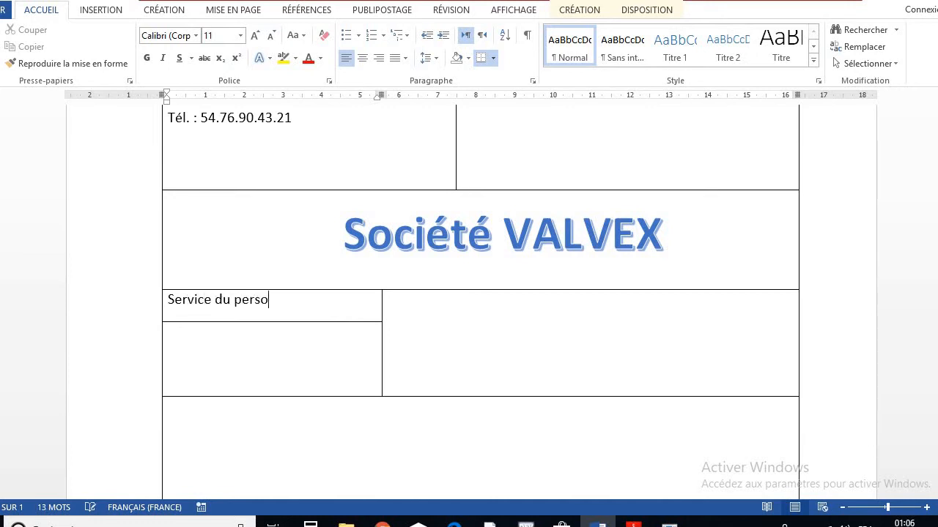
{"action": "type", "text": "nnel"}
{"action": "left_click", "coordinate": [270, 370]}
{"action": "type", "text": "Objet : Votre "}
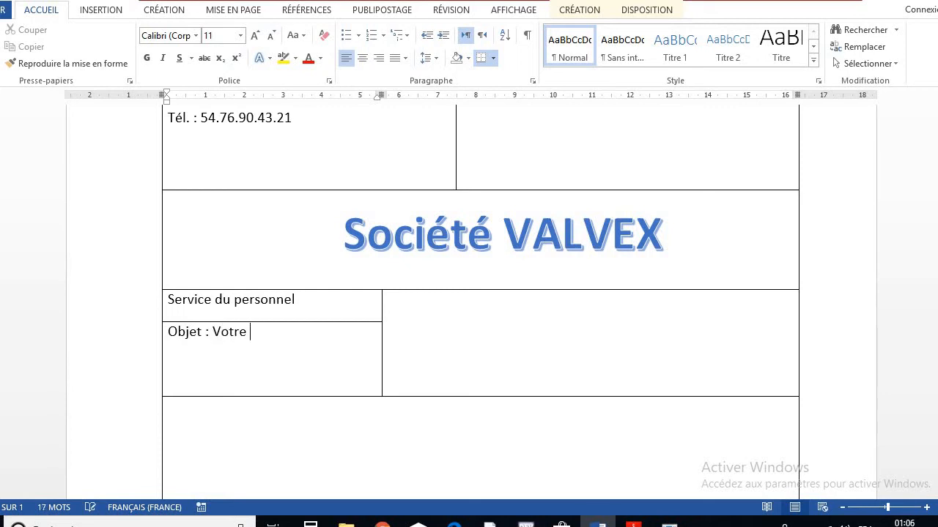
{"action": "type", "text": "demande d'emploi"}
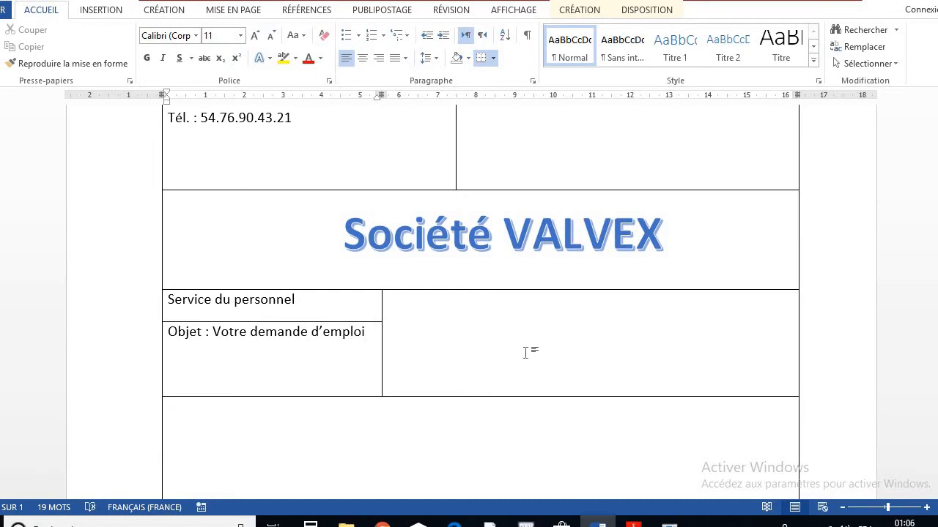
{"action": "left_click", "coordinate": [458, 328]}
{"action": "scroll", "coordinate": [477, 372], "scroll_direction": "up", "scroll_amount": 3}
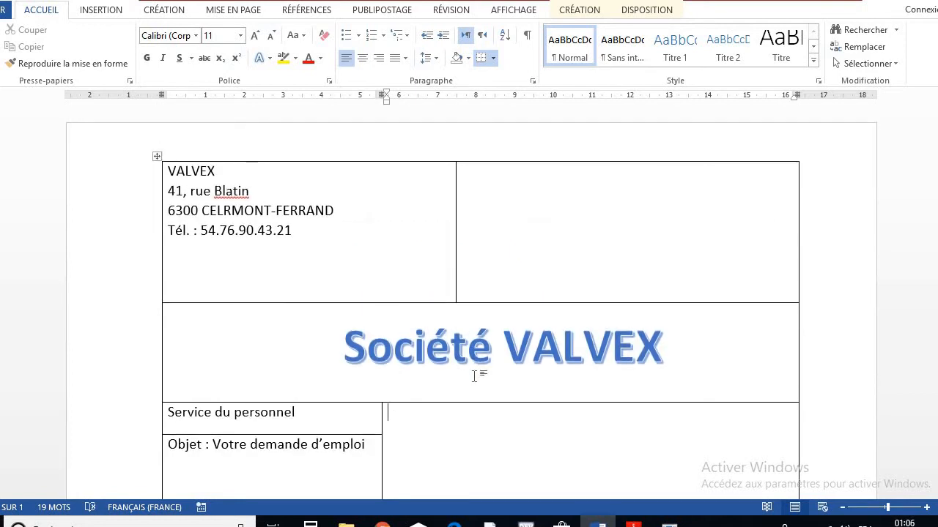
{"action": "scroll", "coordinate": [474, 376], "scroll_direction": "down", "scroll_amount": 3}
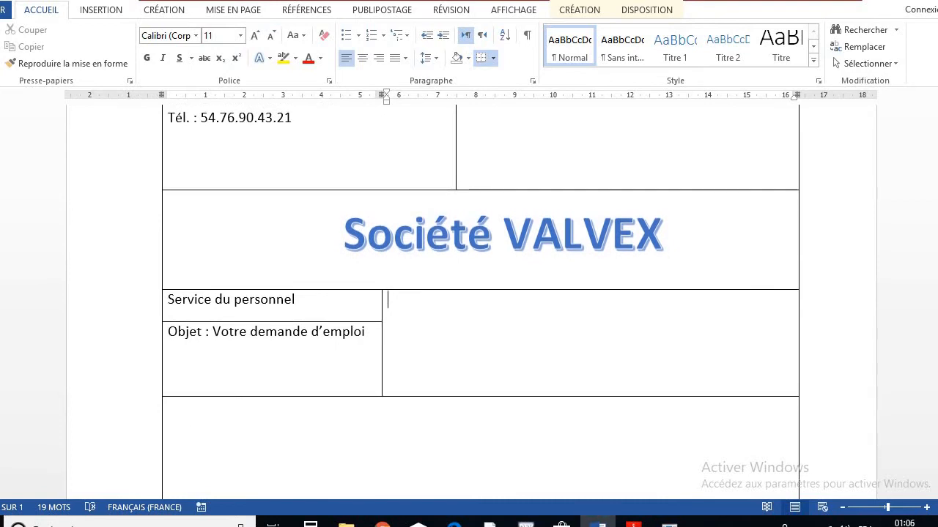
- Type 'CLERMONT-FERRAND, le' at the start of the right-hand cell
{"action": "type", "text": "CL"}
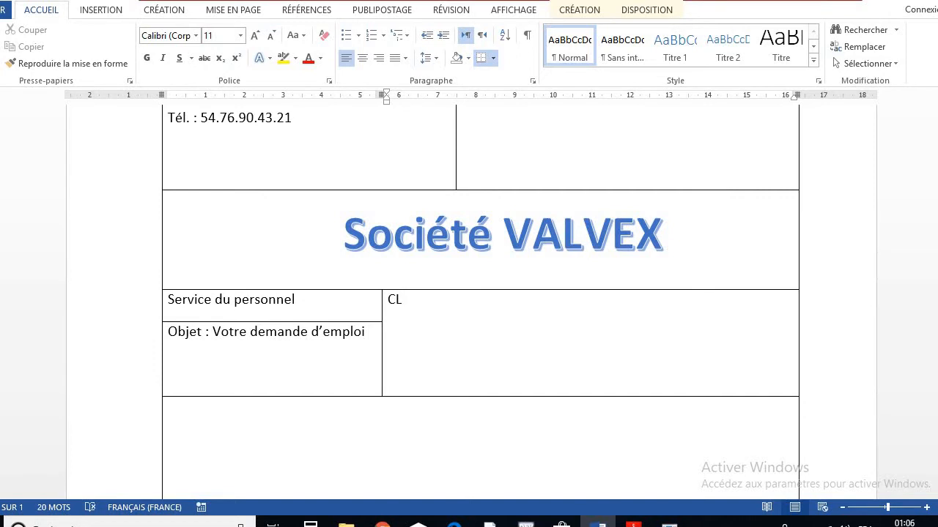
{"action": "type", "text": "ERMONT-F"}
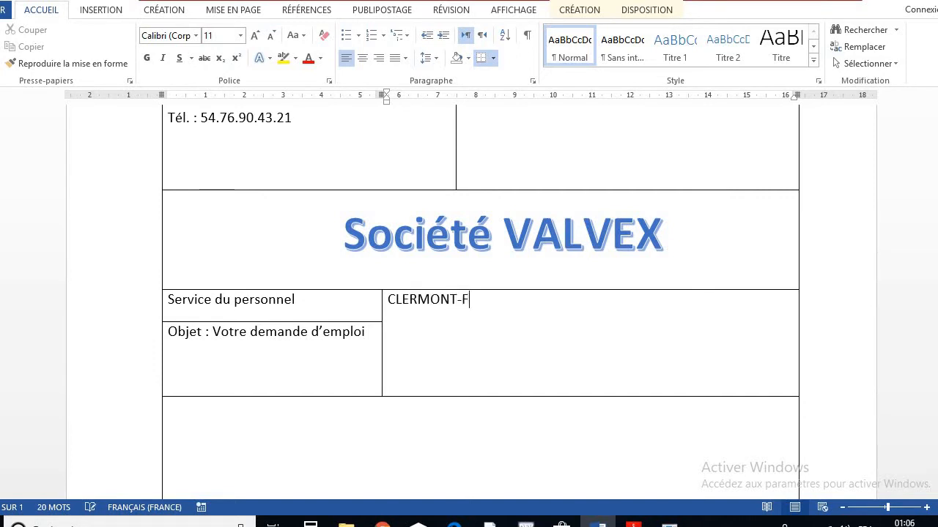
{"action": "type", "text": "ERRAND"}
{"action": "key", "text": "BackSpace"}
{"action": "type", "text": ", le"}
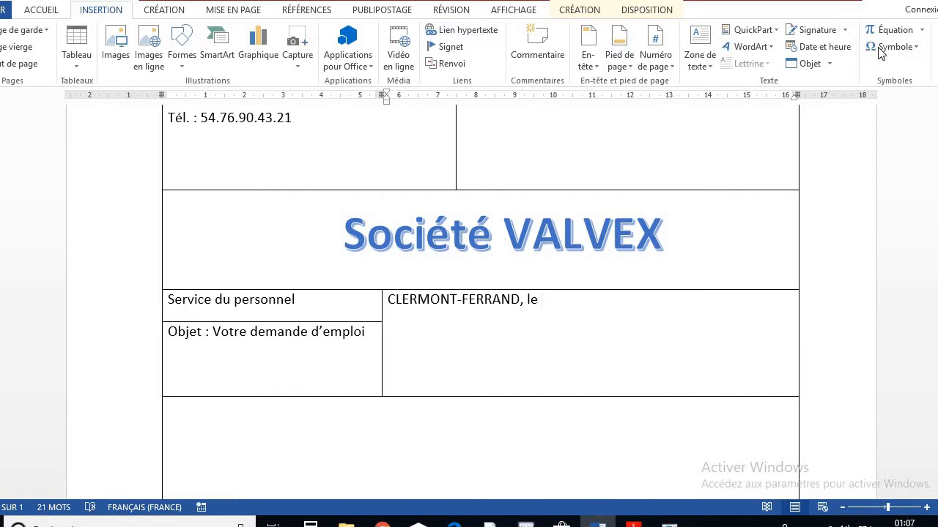
- Insert the date in the long 'mardi 11 mai 2021' format after 'le'
{"action": "left_click", "coordinate": [842, 49]}
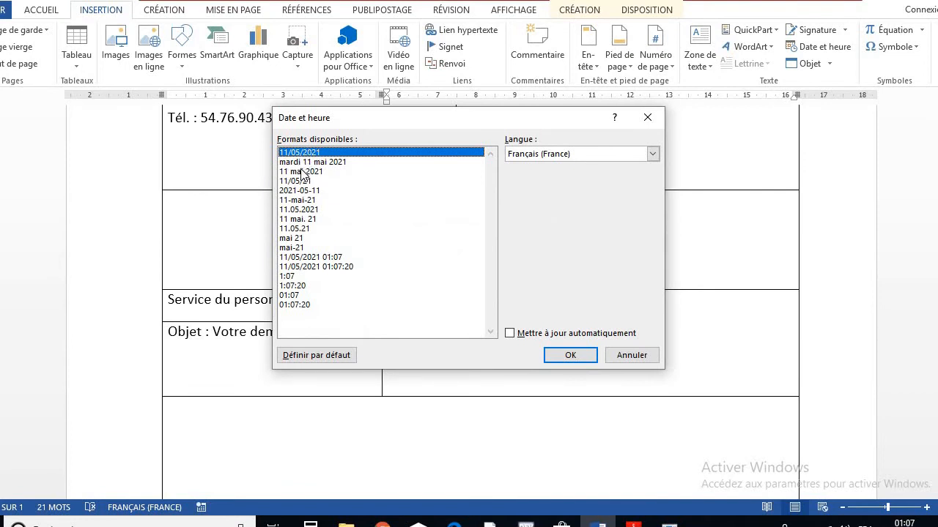
{"action": "left_click", "coordinate": [314, 164]}
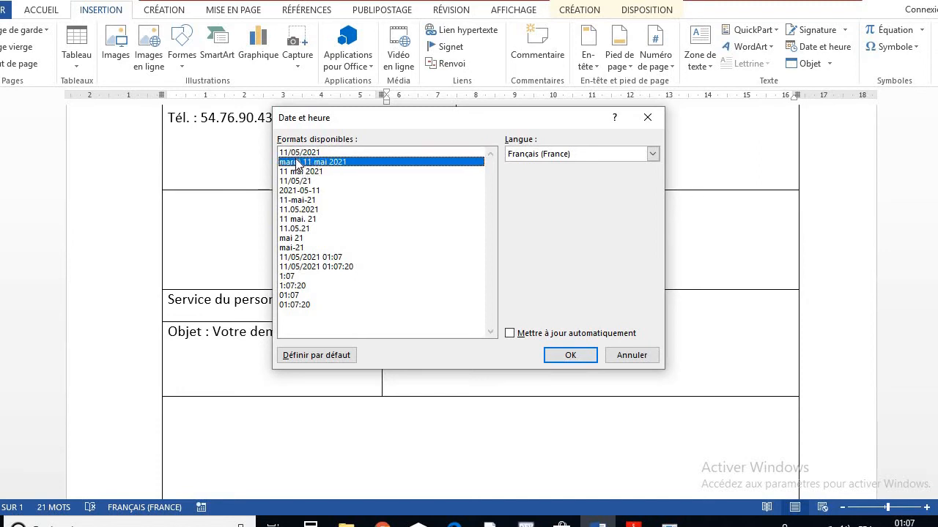
{"action": "left_click", "coordinate": [571, 355]}
{"action": "scroll", "coordinate": [332, 306], "scroll_direction": "down", "scroll_amount": 3}
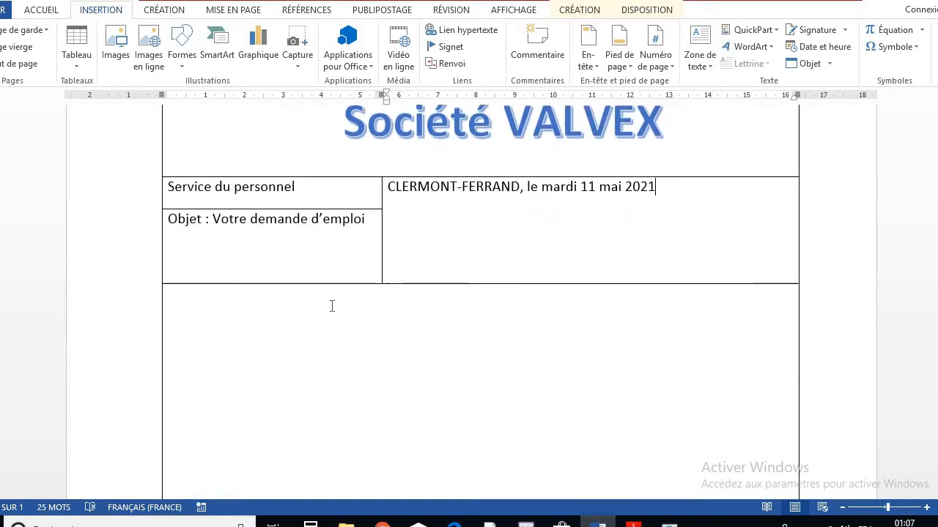
- Type the dotted 'M.......' salutation line in the empty bottom cell
{"action": "scroll", "coordinate": [331, 305], "scroll_direction": "down", "scroll_amount": 3}
{"action": "left_click", "coordinate": [287, 222]}
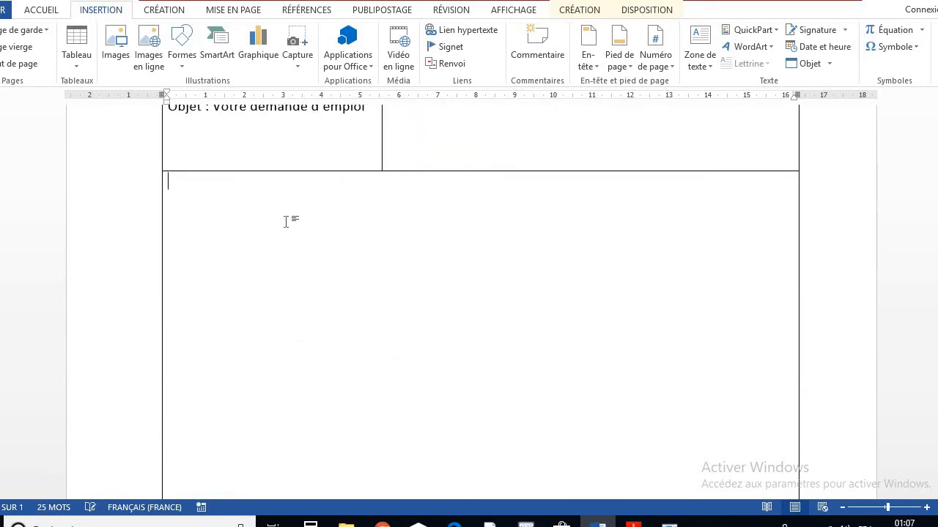
{"action": "scroll", "coordinate": [287, 222], "scroll_direction": "up", "scroll_amount": 6}
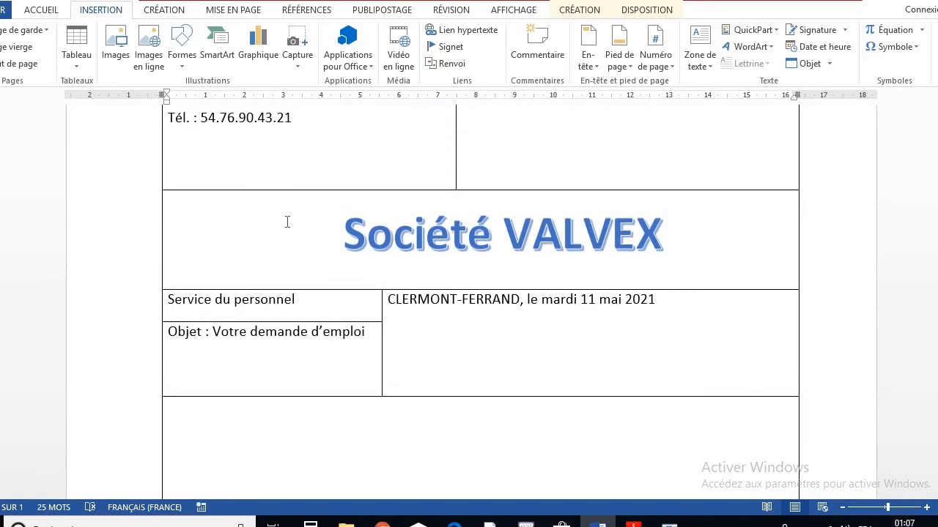
{"action": "type", "text": "M......................."}
{"action": "key", "text": "Return"}
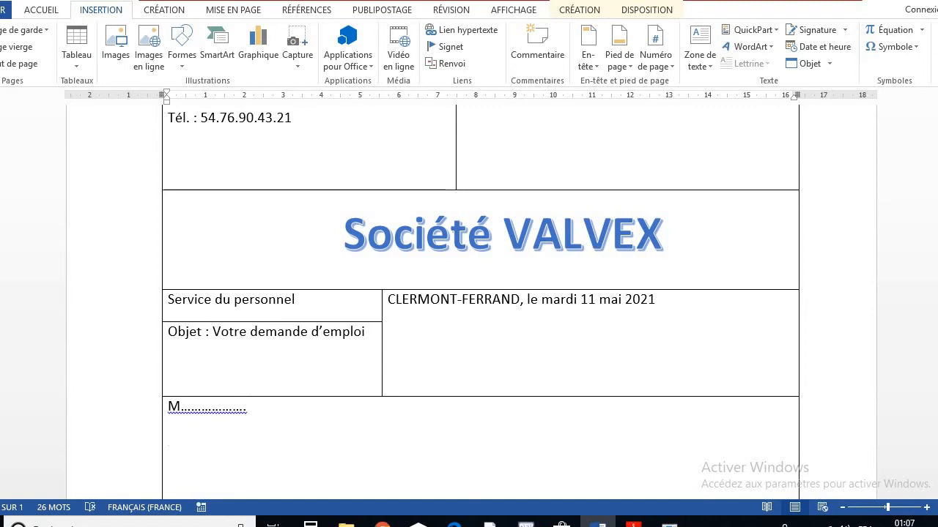
- Type 'Suite à la demande d'emploi que vous avez déposée le pour un', fixing the typo
{"action": "type", "text": "Suite à la demande"}
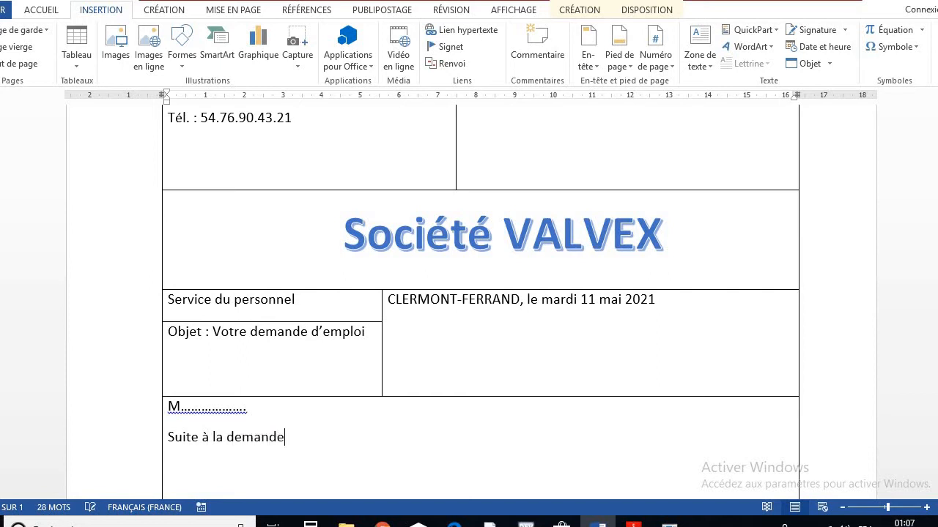
{"action": "type", "text": " d'mploi"}
{"action": "key", "text": "Left"}
{"action": "key", "text": "Left"}
{"action": "key", "text": "Left"}
{"action": "key", "text": "Left"}
{"action": "key", "text": "Left"}
{"action": "type", "text": "e"}
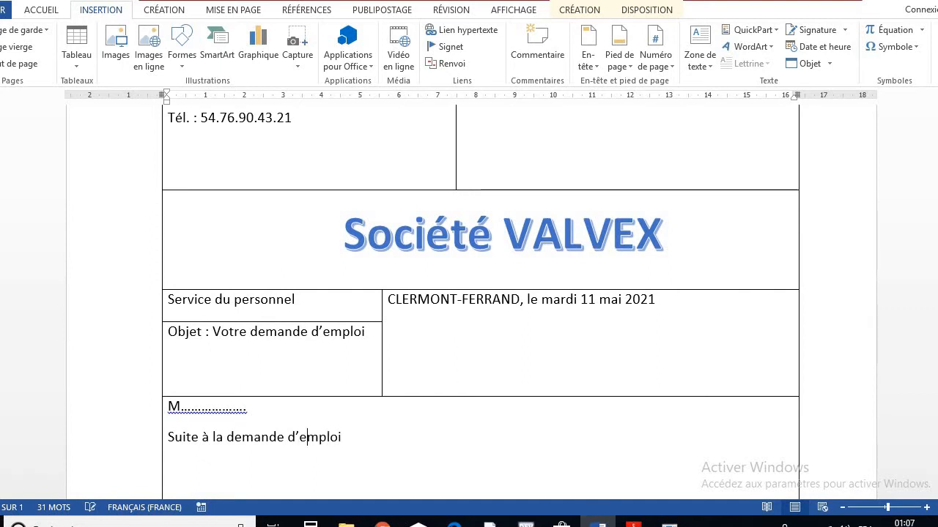
{"action": "key", "text": "Right"}
{"action": "key", "text": "Right"}
{"action": "key", "text": "Right"}
{"action": "key", "text": "Right"}
{"action": "key", "text": "Right"}
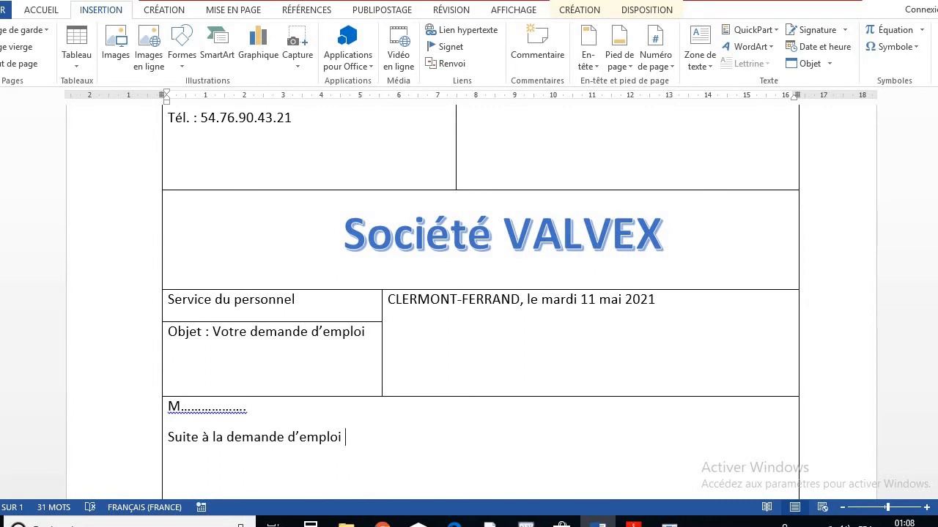
{"action": "type", "text": "que"}
{"action": "type", "text": "vous avez d"}
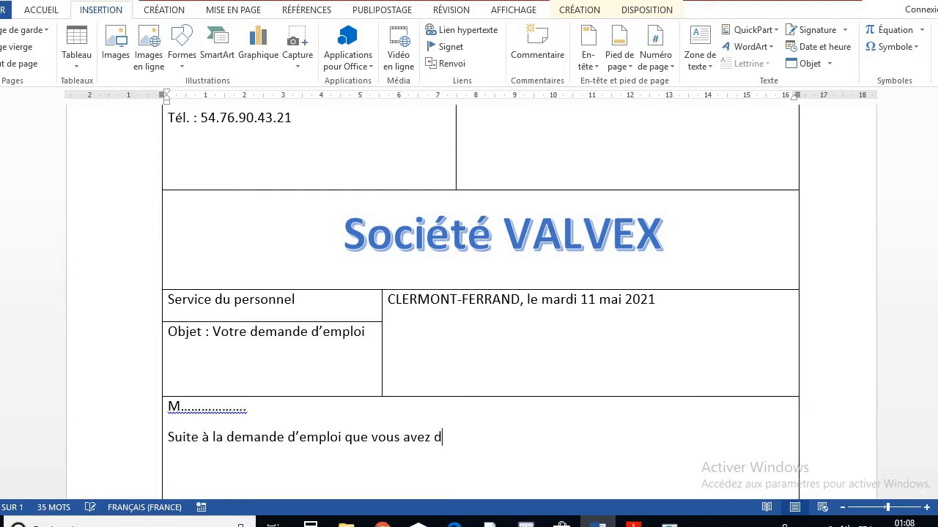
{"action": "type", "text": "éposée le "}
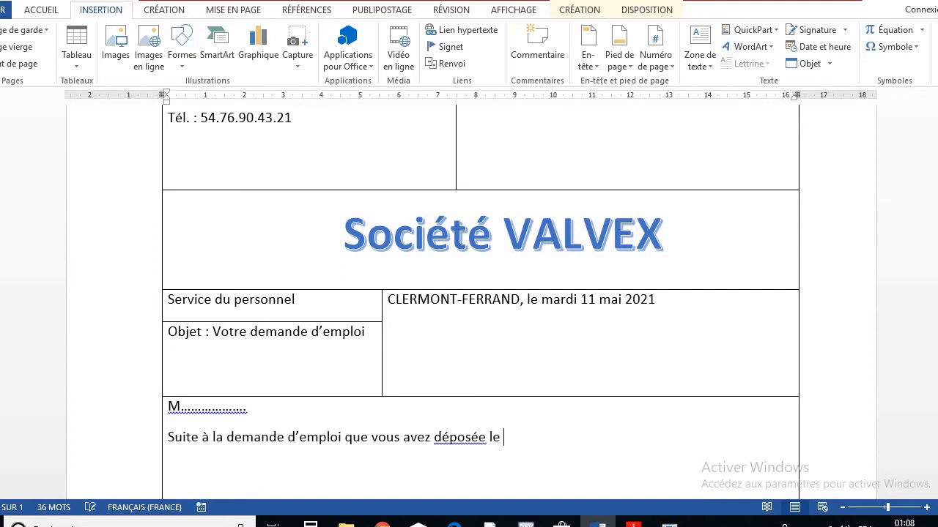
{"action": "type", "text": "pour un"}
- Ignore the spelling flag on 'déposée' and continue with 'poste de ....., nous avons le'
{"action": "right_click", "coordinate": [463, 438]}
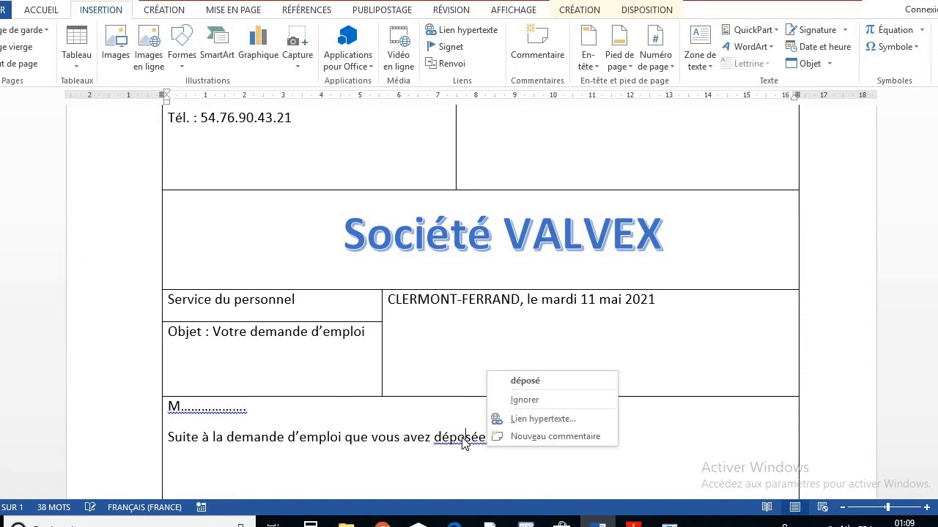
{"action": "left_click", "coordinate": [531, 400]}
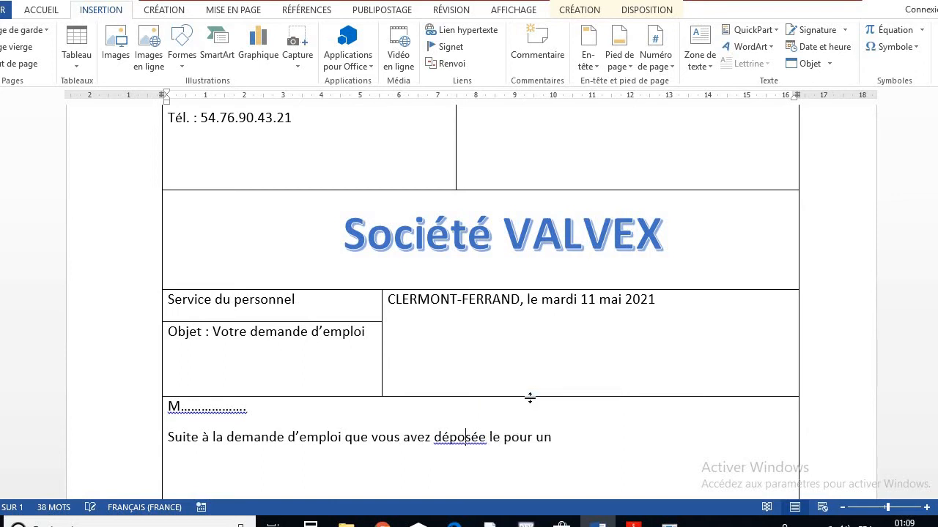
{"action": "left_click", "coordinate": [558, 440]}
{"action": "type", "text": "poste de "}
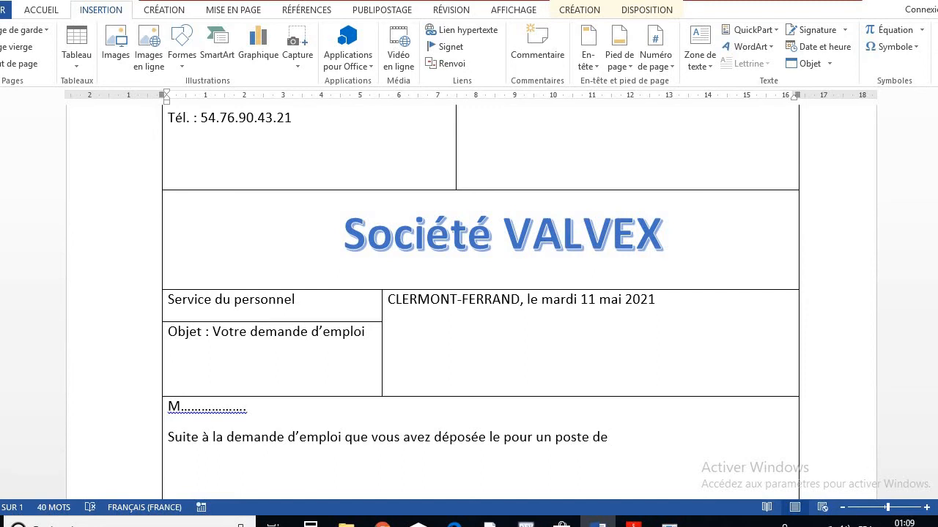
{"action": "type", "text": "........................, nous a"}
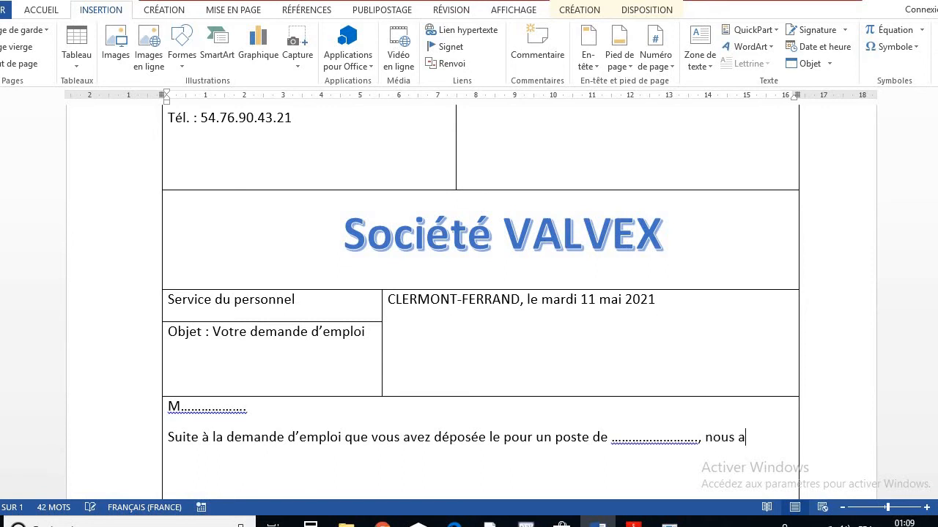
{"action": "type", "text": "vons le reg"}
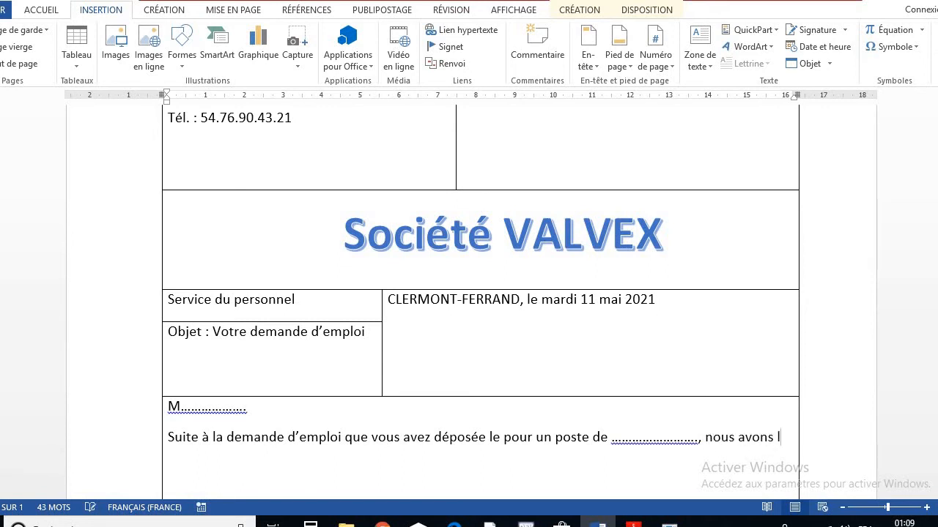
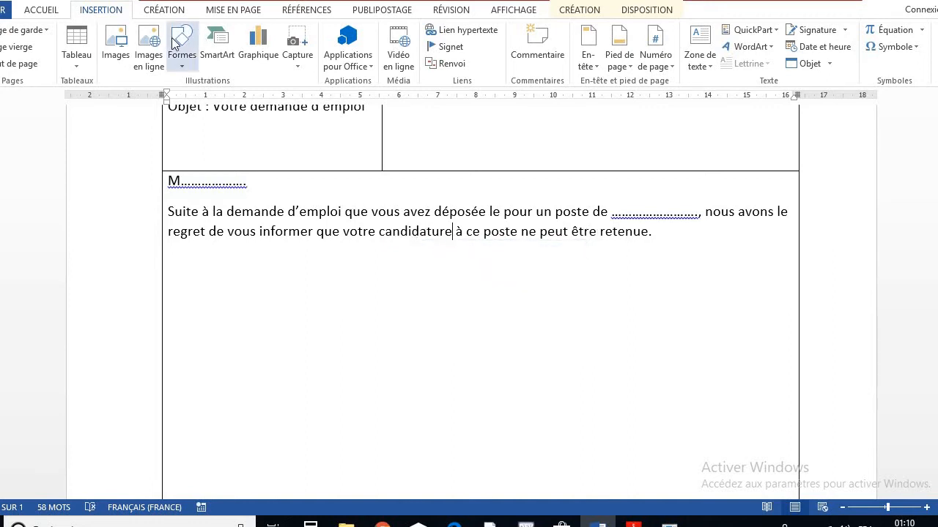
- Undo the spelling fix to restore 'condidature' and select that word
{"action": "key", "text": "ctrl+z"}
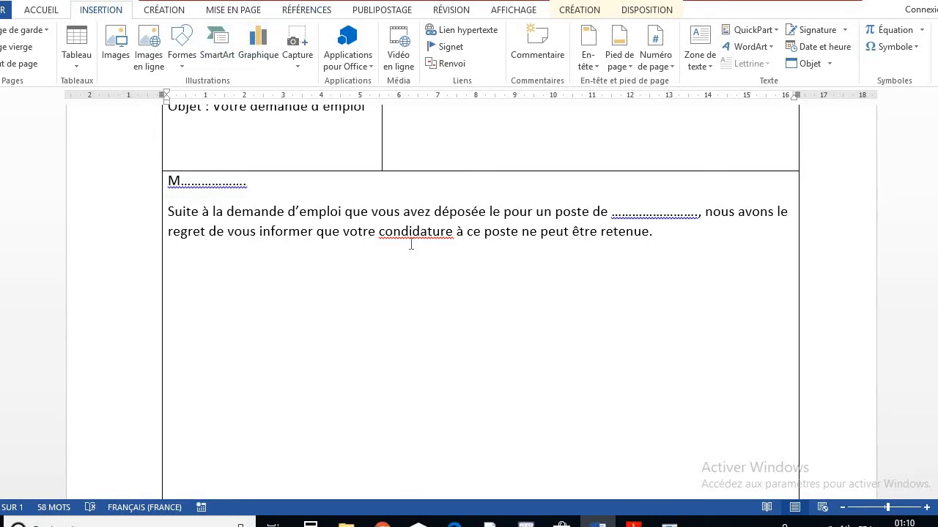
{"action": "double_click", "coordinate": [414, 231]}
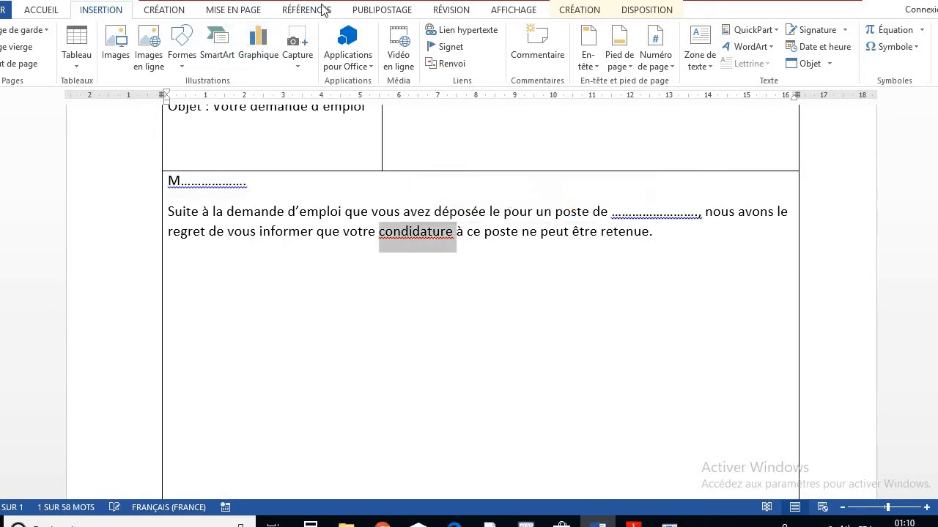
- Run the Révision spelling check, apply 'candidature', then undo the correction and close the pane
{"action": "left_click", "coordinate": [293, 13]}
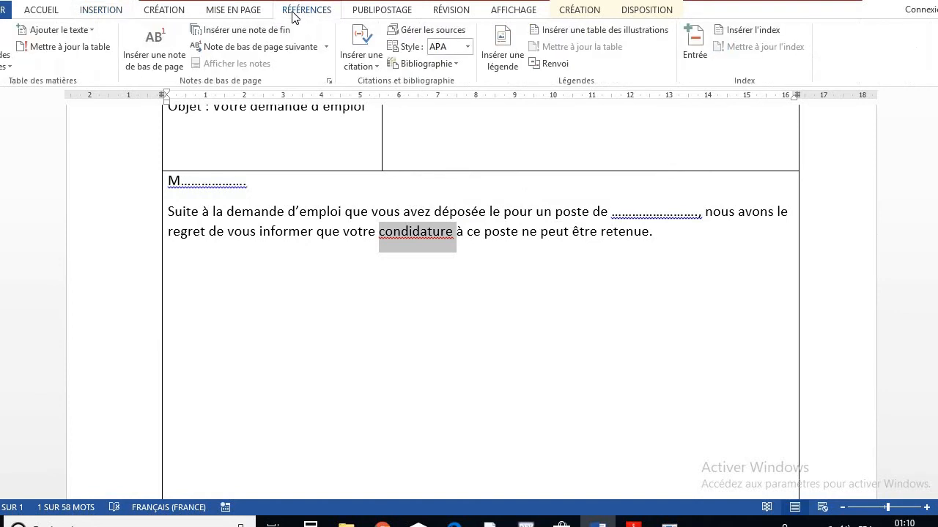
{"action": "left_click", "coordinate": [466, 14]}
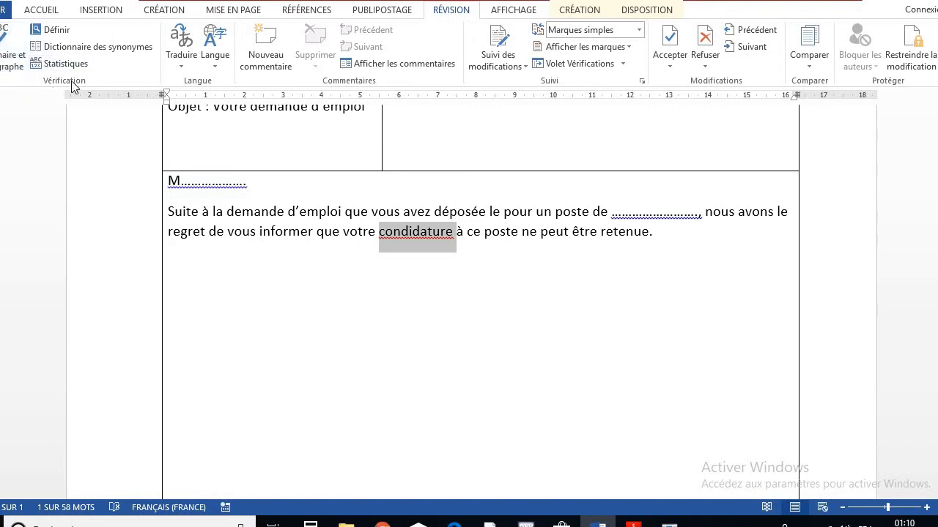
{"action": "left_click", "coordinate": [15, 57]}
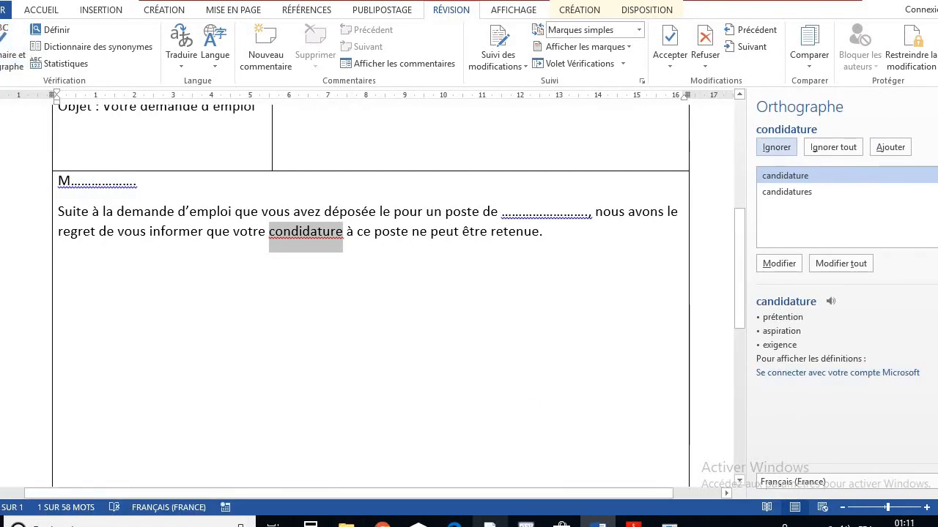
{"action": "left_click", "coordinate": [784, 176]}
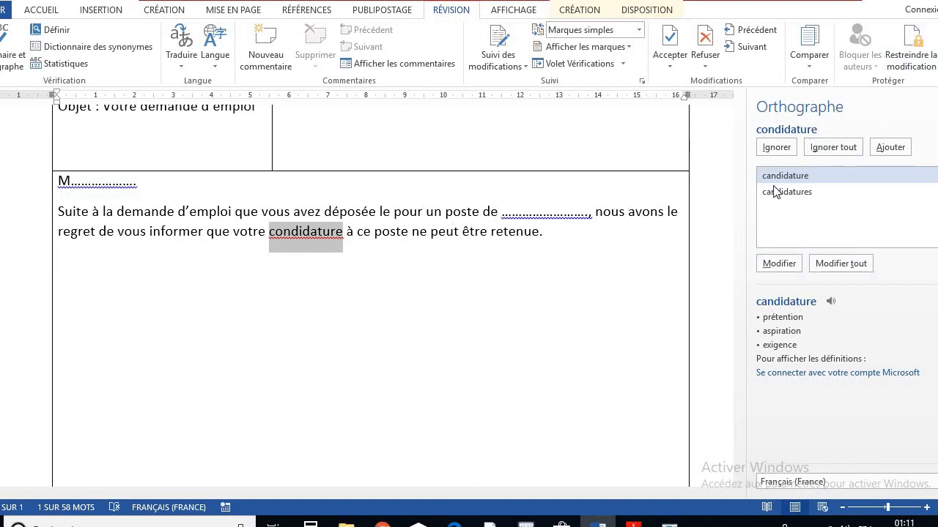
{"action": "left_click", "coordinate": [777, 264]}
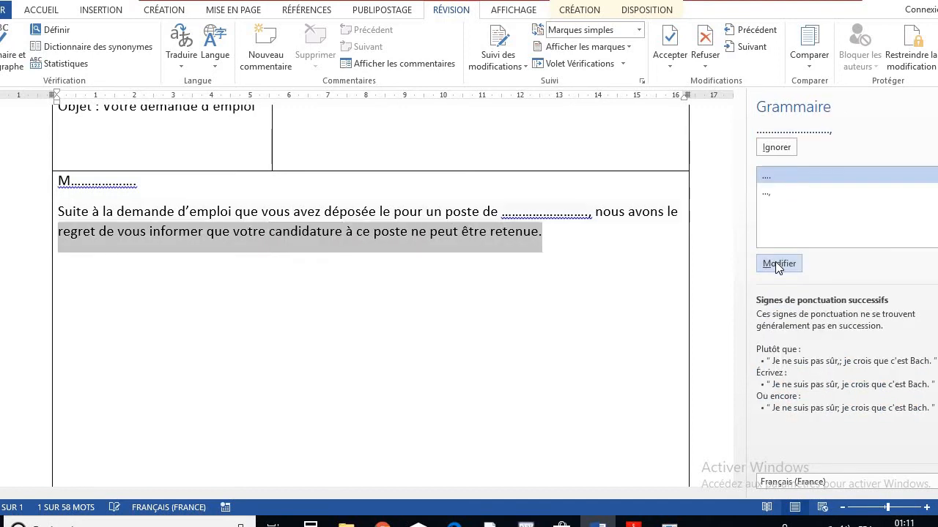
{"action": "left_click", "coordinate": [299, 232]}
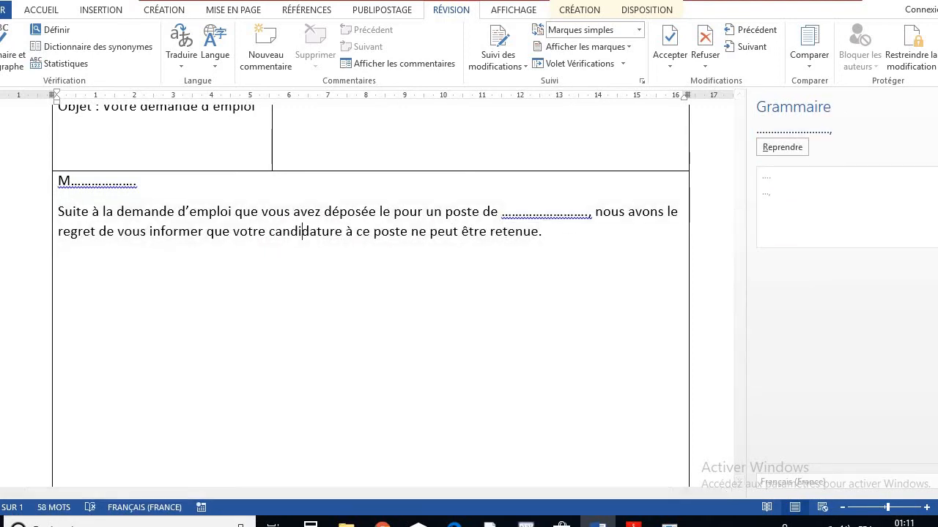
{"action": "key", "text": "ctrl+z"}
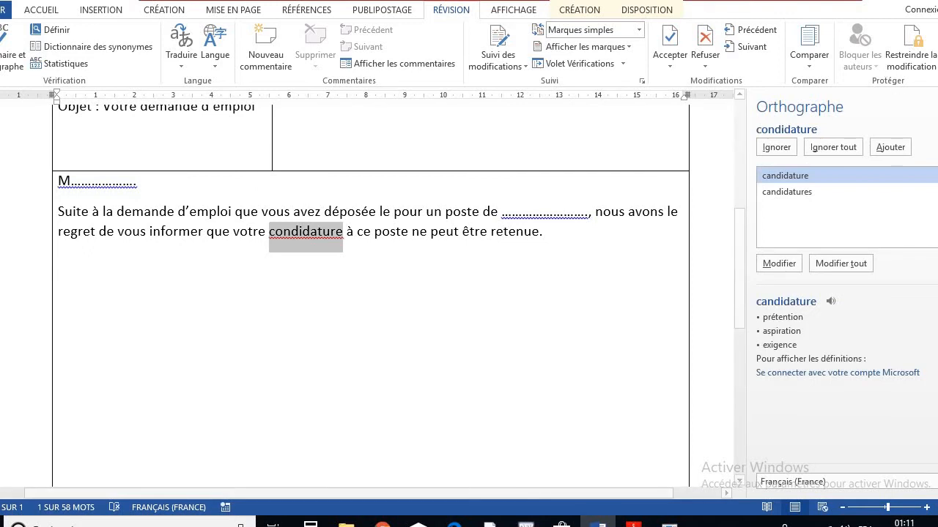
{"action": "left_click", "coordinate": [935, 102]}
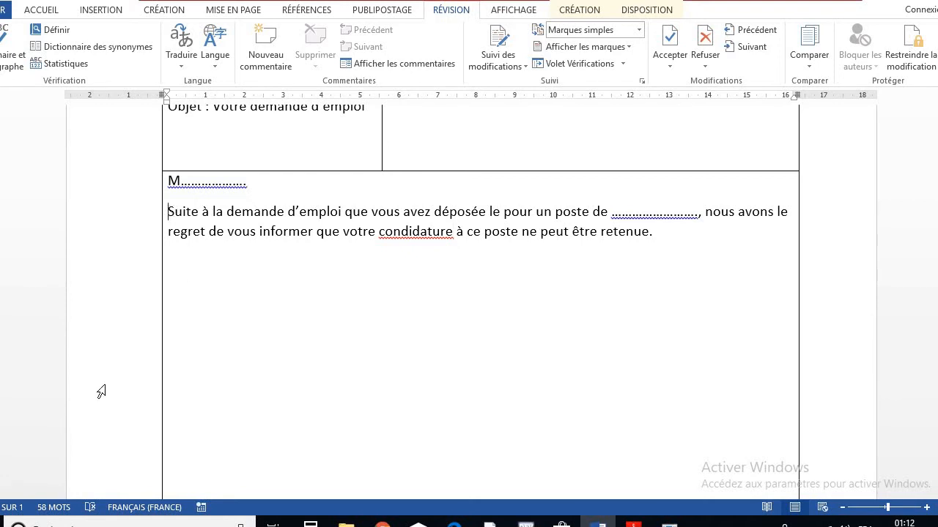
- Rerun the spelling check, replace 'condidature' with 'candidature', and close the Grammaire pane
{"action": "left_click", "coordinate": [90, 507]}
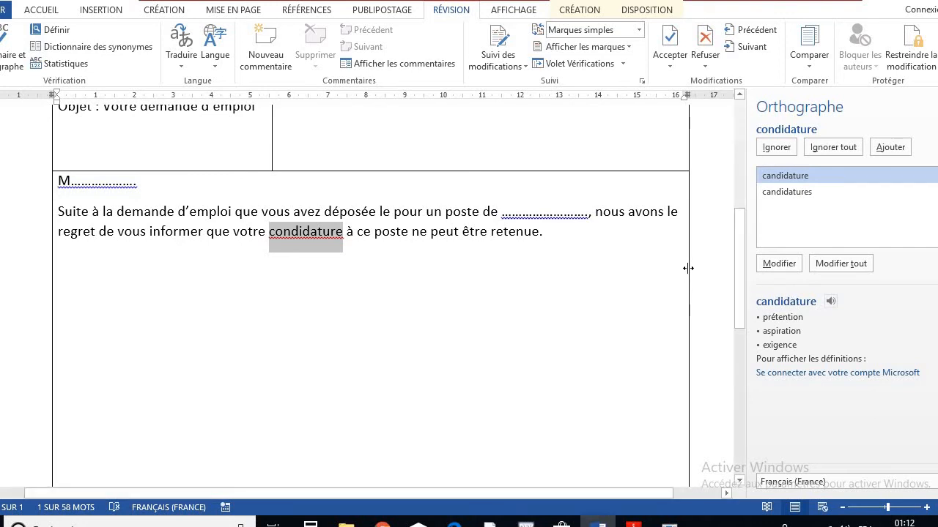
{"action": "left_click", "coordinate": [778, 264]}
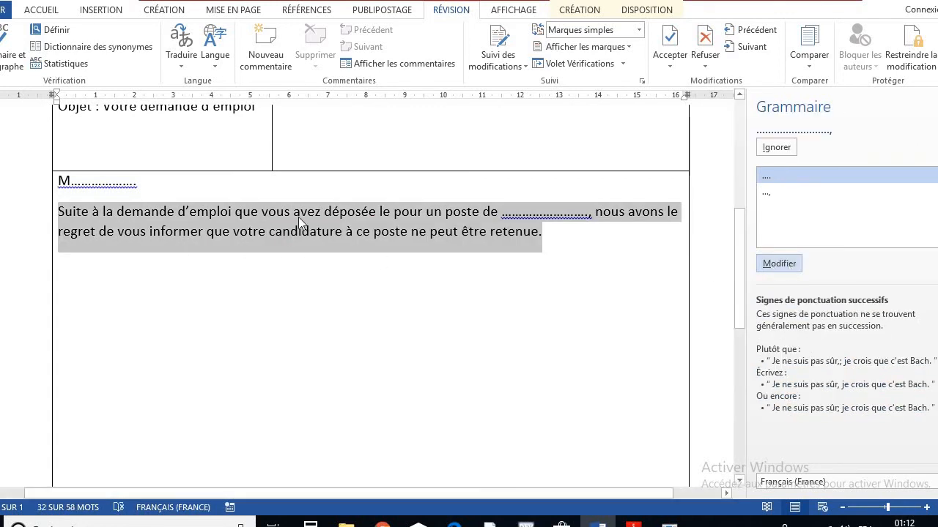
{"action": "left_click", "coordinate": [313, 232]}
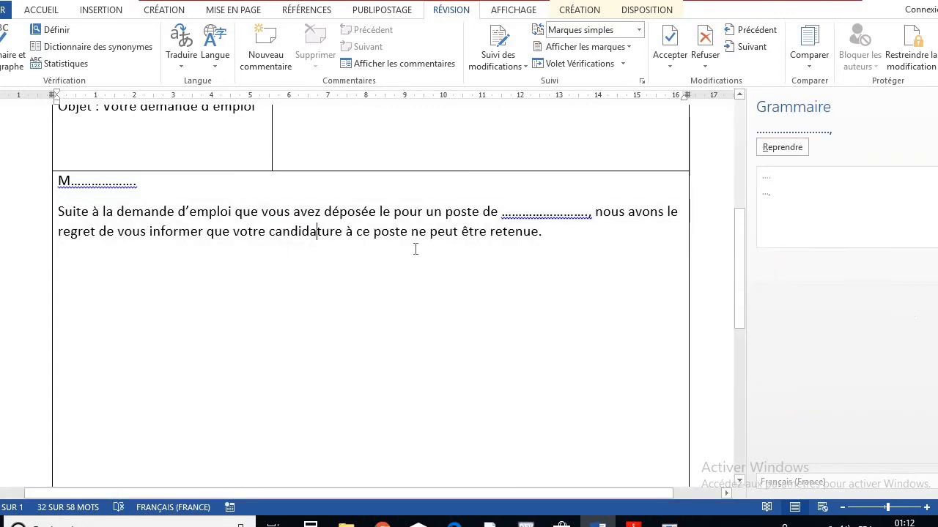
{"action": "left_click", "coordinate": [937, 101]}
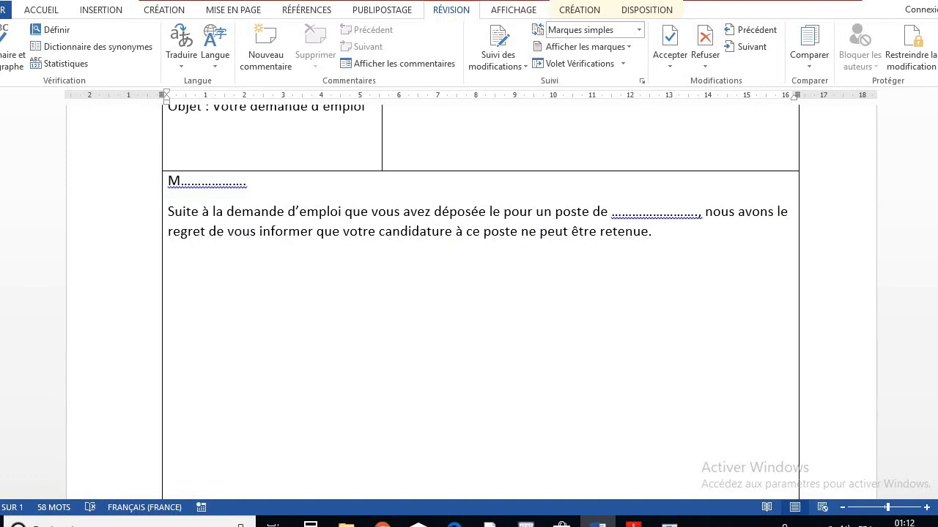
- Add 'Nous conservons cependant votre demande en attente.', correcting 'consevons' to 'conservons'
{"action": "type", "text": "nous conservons"}
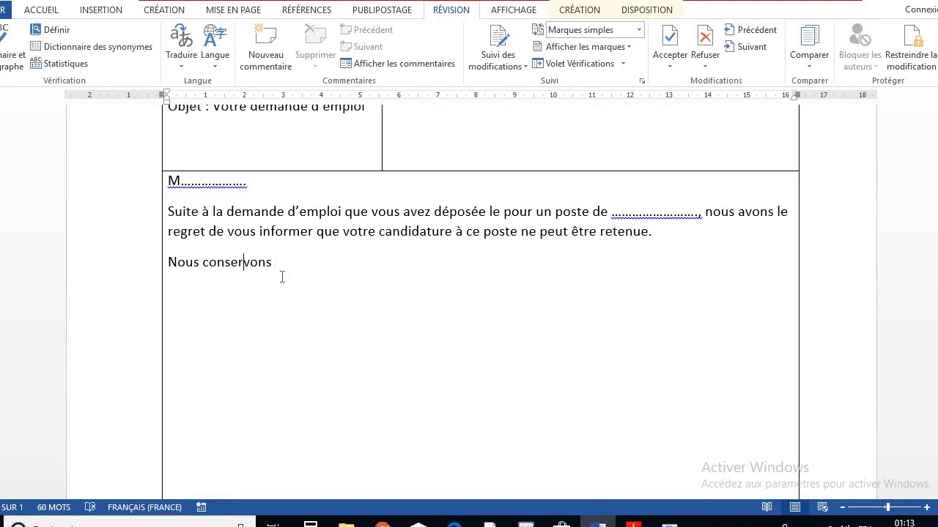
{"action": "key", "text": "BackSpace"}
{"action": "right_click", "coordinate": [240, 263]}
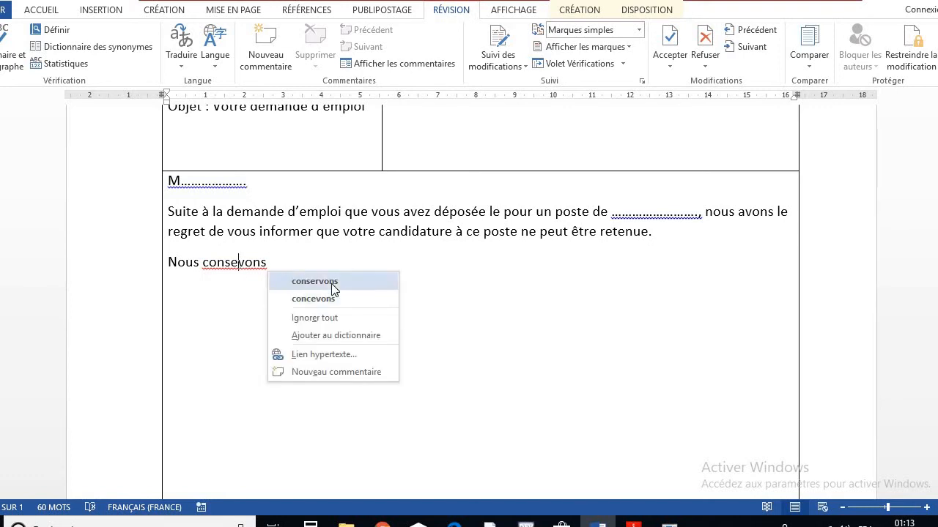
{"action": "left_click", "coordinate": [330, 284]}
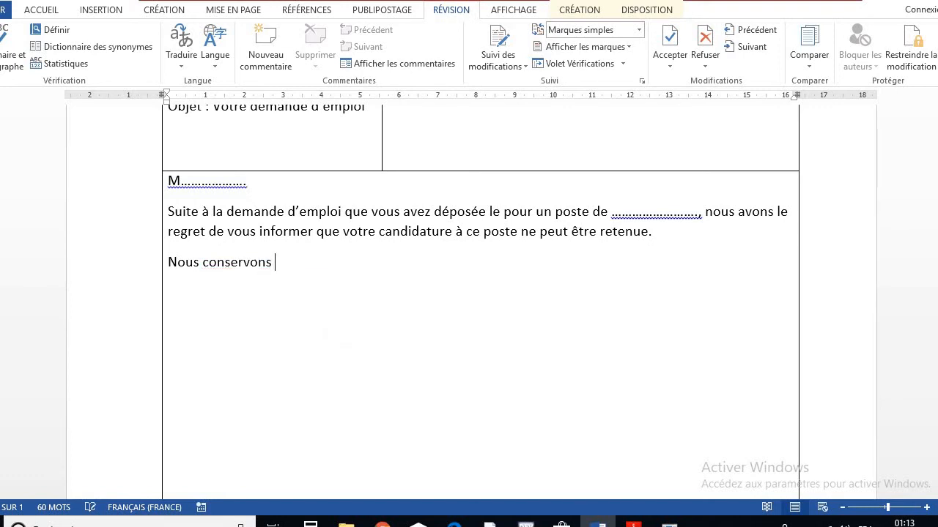
{"action": "type", "text": "cependant votre"}
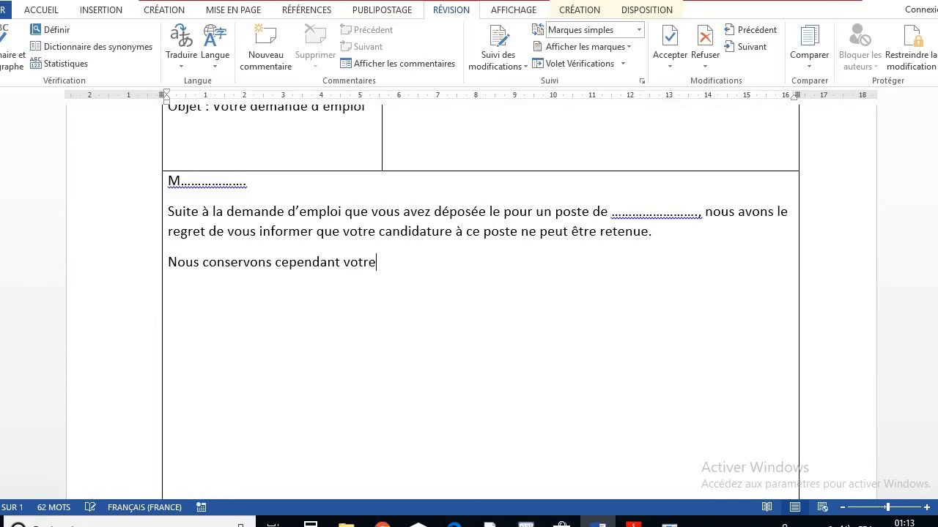
{"action": "type", "text": " demande en "}
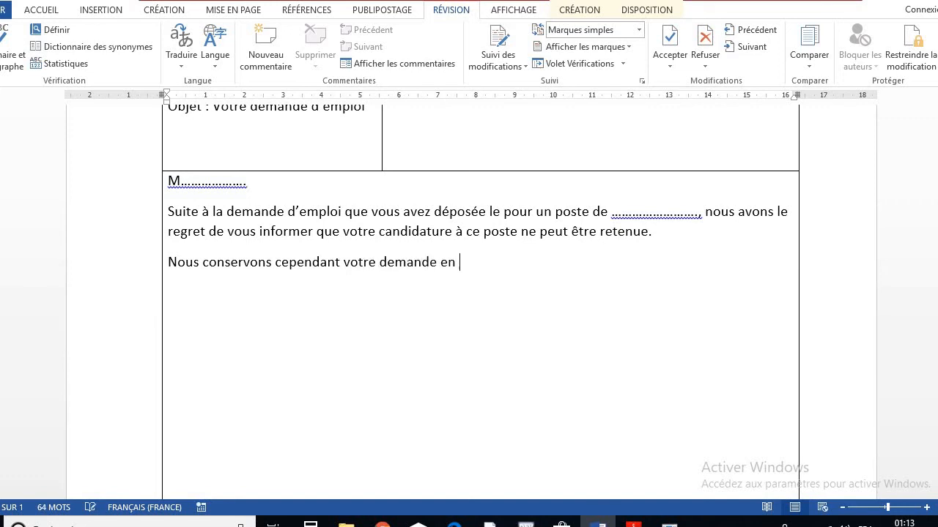
{"action": "type", "text": "attente"}
{"action": "type", "text": "."}
- Begin 'Dans le cas où un poste correspodant' and bring up suggestions for the typo
{"action": "type", "text": "Dans"}
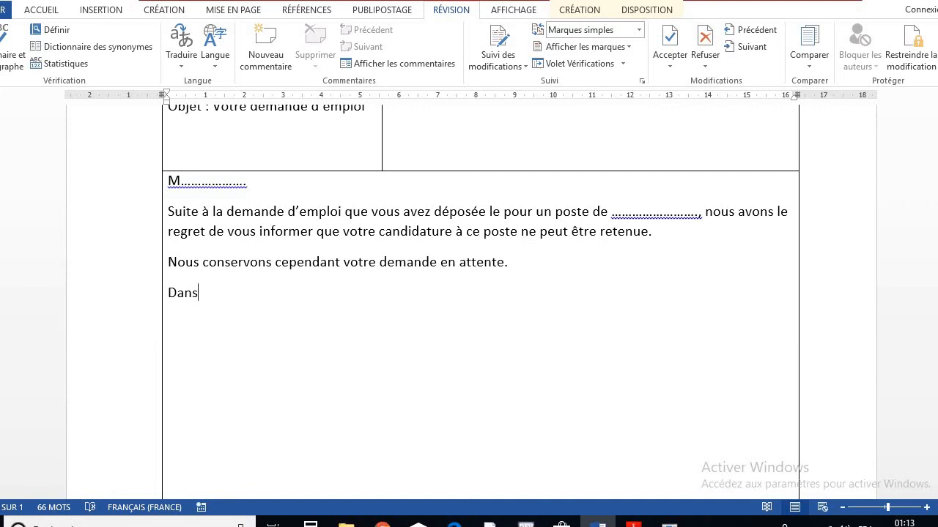
{"action": "type", "text": " le cas où un poste"}
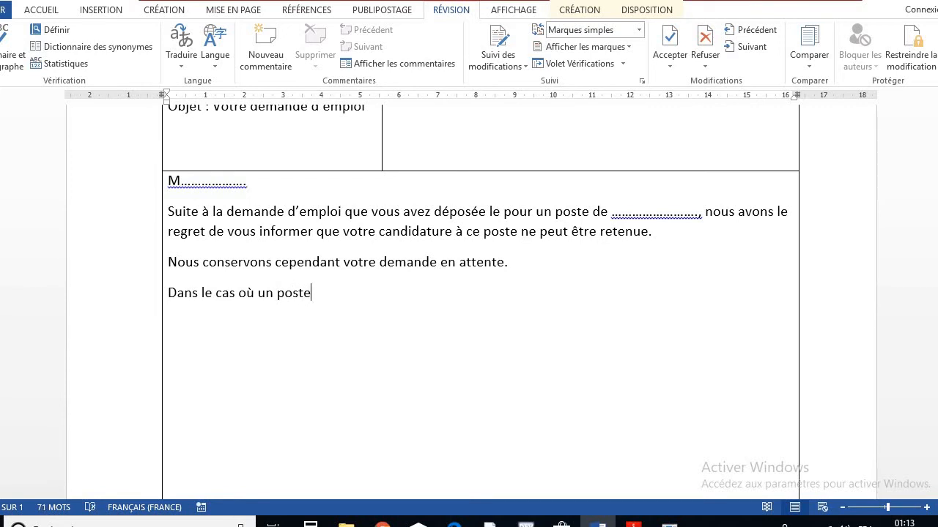
{"action": "type", "text": " correspo"}
{"action": "type", "text": "dn"}
{"action": "key", "text": "BackSpace"}
{"action": "type", "text": "ant"}
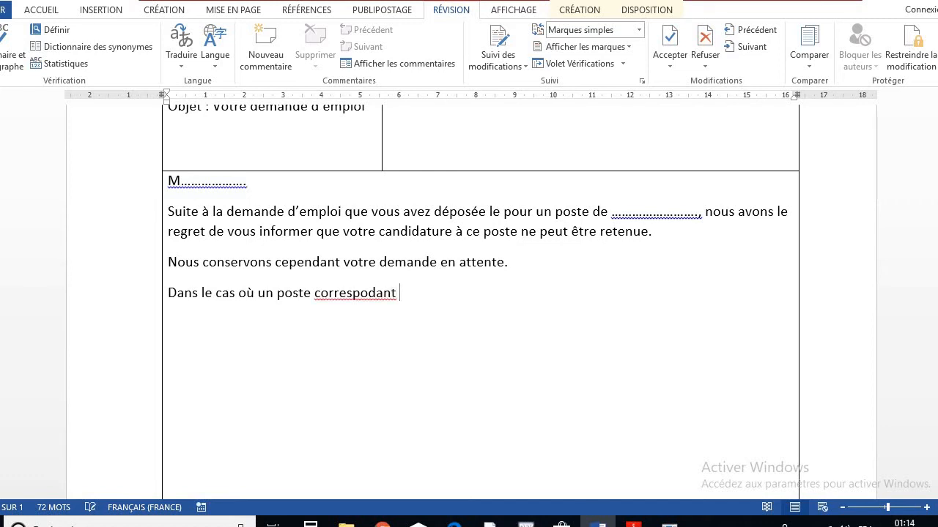
{"action": "right_click", "coordinate": [372, 301]}
- Fix 'correspondant' and finish with 'à votre qualification se trouverait vacant, nous ne manquerions pas de vous en avertir.'
{"action": "left_click", "coordinate": [453, 312]}
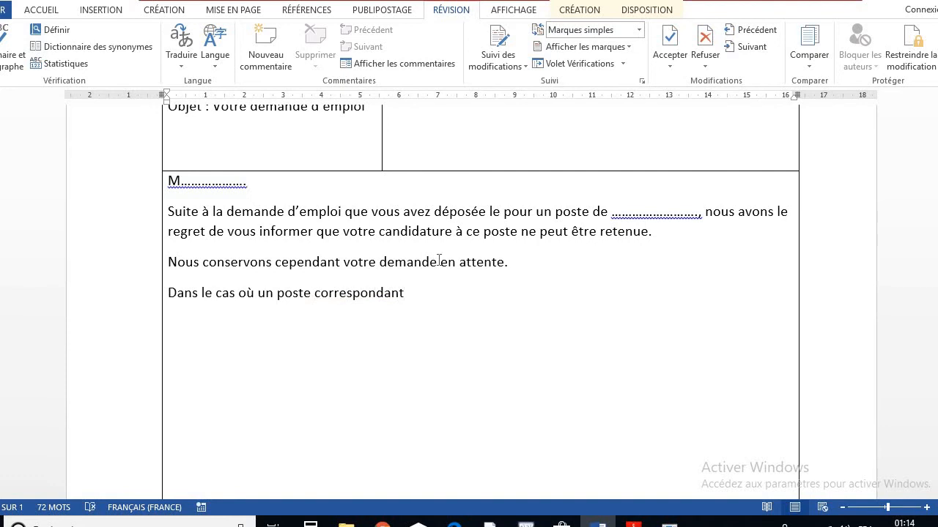
{"action": "type", "text": "à votre qualifi"}
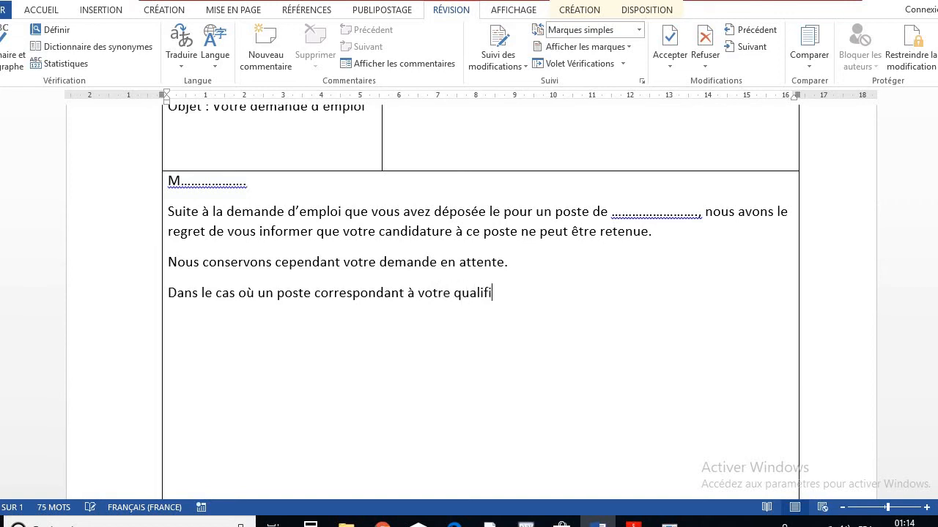
{"action": "type", "text": "cation se trouv"}
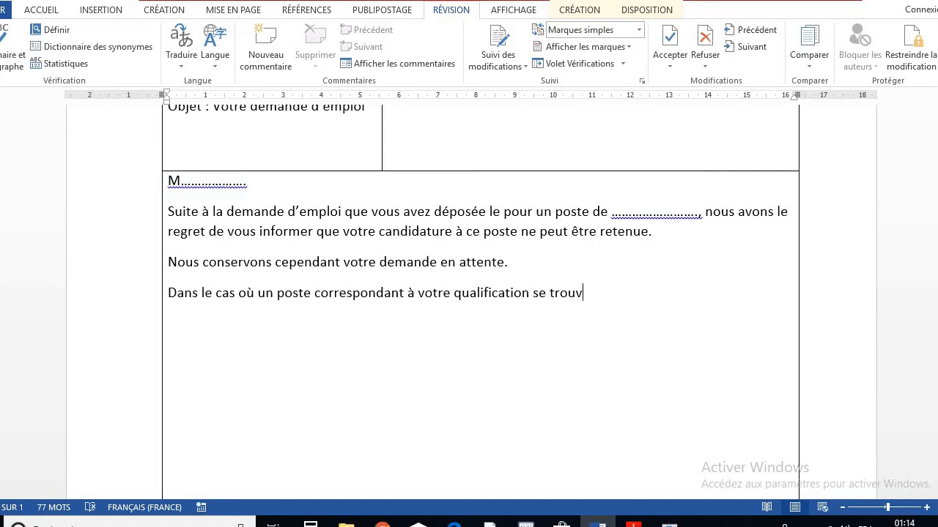
{"action": "type", "text": "erait vacant, nous"}
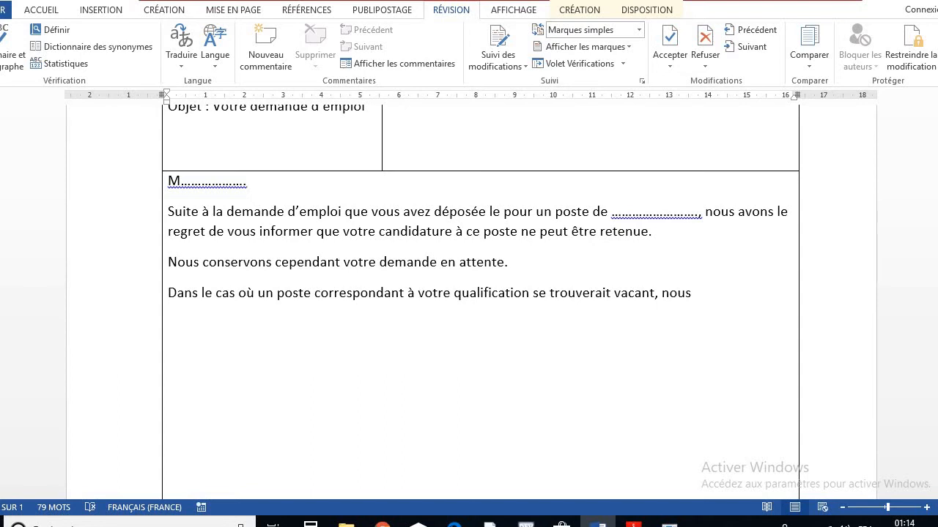
{"action": "type", "text": "ne manquerions "}
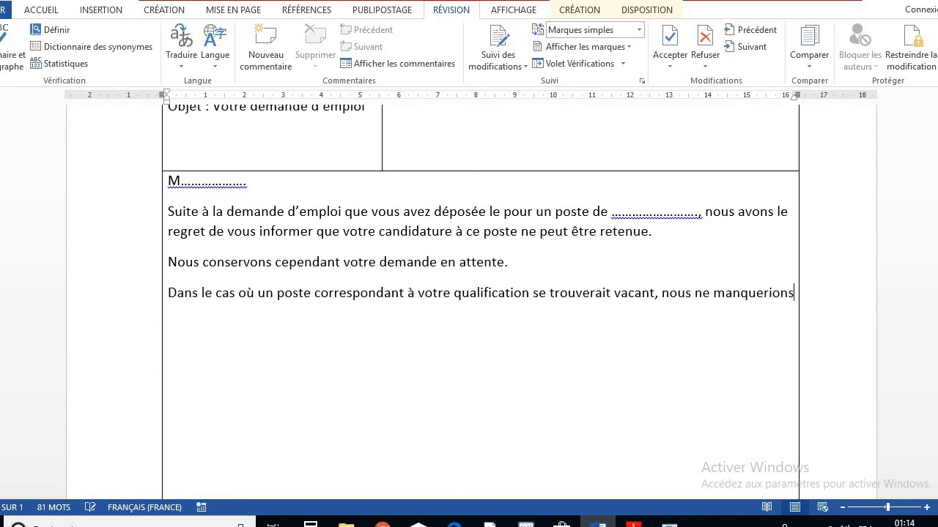
{"action": "type", "text": "pas de vous "}
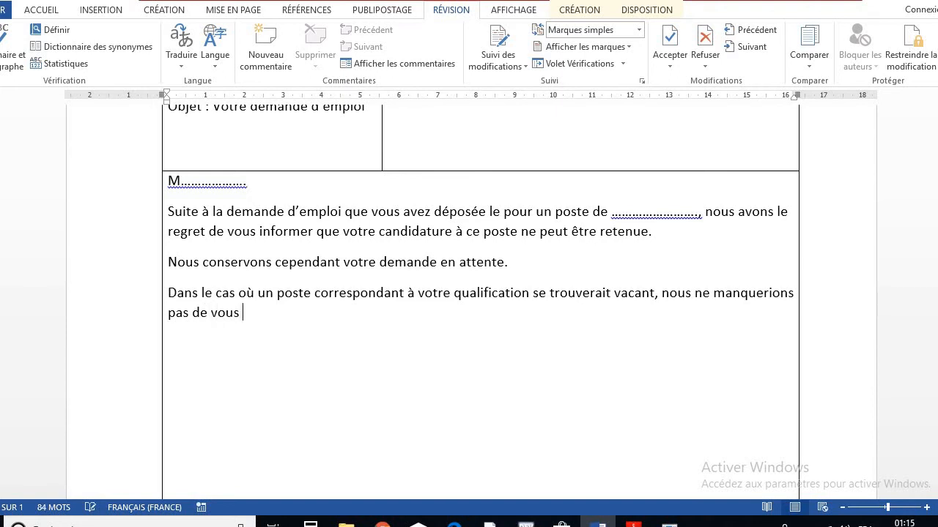
{"action": "type", "text": "en avertyi"}
{"action": "key", "text": "BackSpace"}
{"action": "key", "text": "BackSpace"}
{"action": "type", "text": "ir."}
{"action": "key", "text": "Return"}
- Add the closing line 'Pour le directeur de personnel,' followed by a new line
{"action": "type", "text": "Pour "}
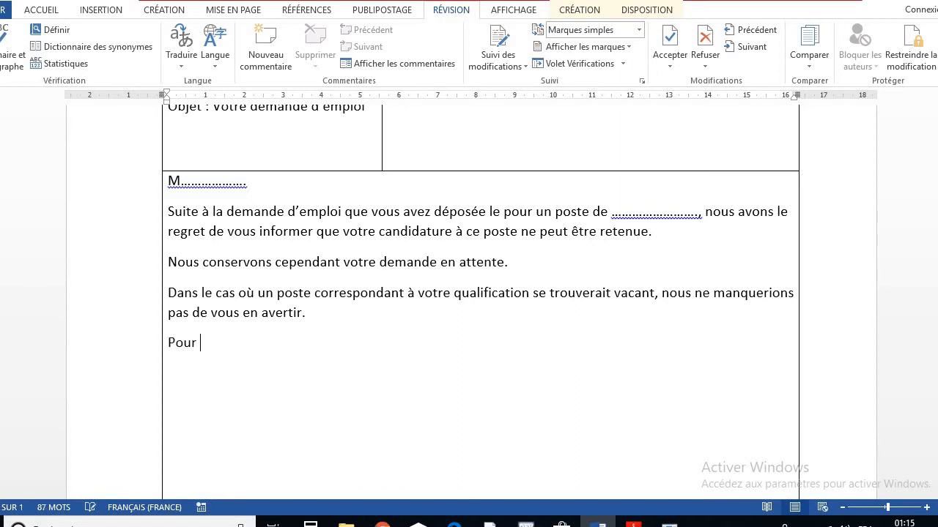
{"action": "type", "text": "le directeur"}
{"action": "type", "text": "de personnel"}
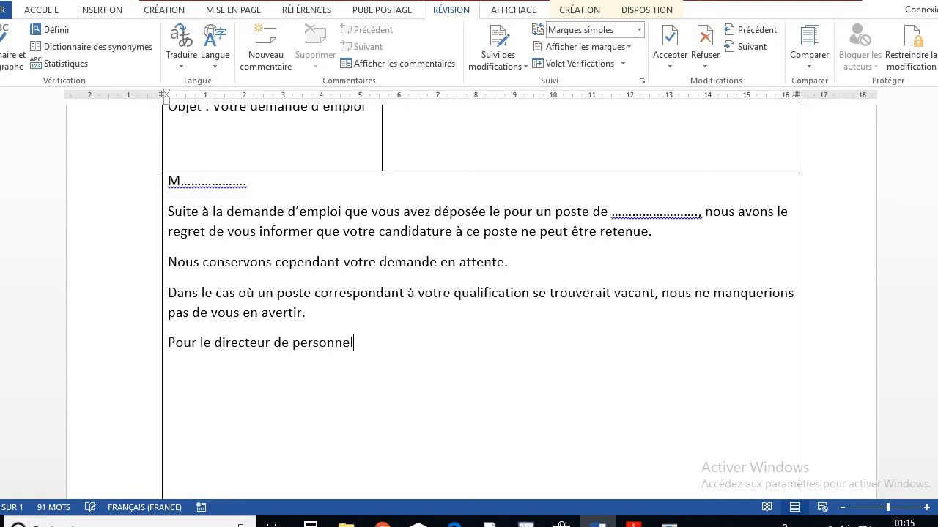
{"action": "type", "text": ","}
{"action": "key", "text": "Return"}
- Draw a freehand scribble signature under the closing line, then delete it
{"action": "left_click", "coordinate": [105, 12]}
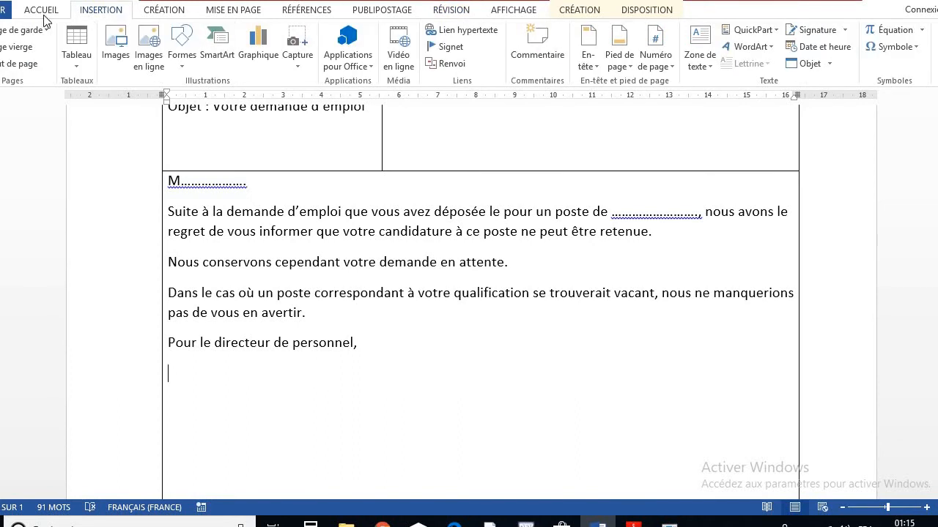
{"action": "left_click", "coordinate": [183, 71]}
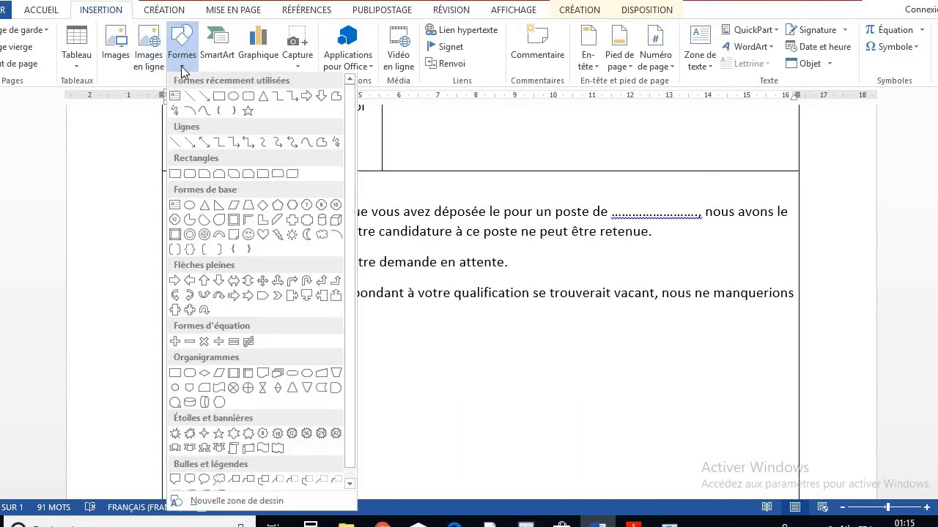
{"action": "left_click", "coordinate": [174, 115]}
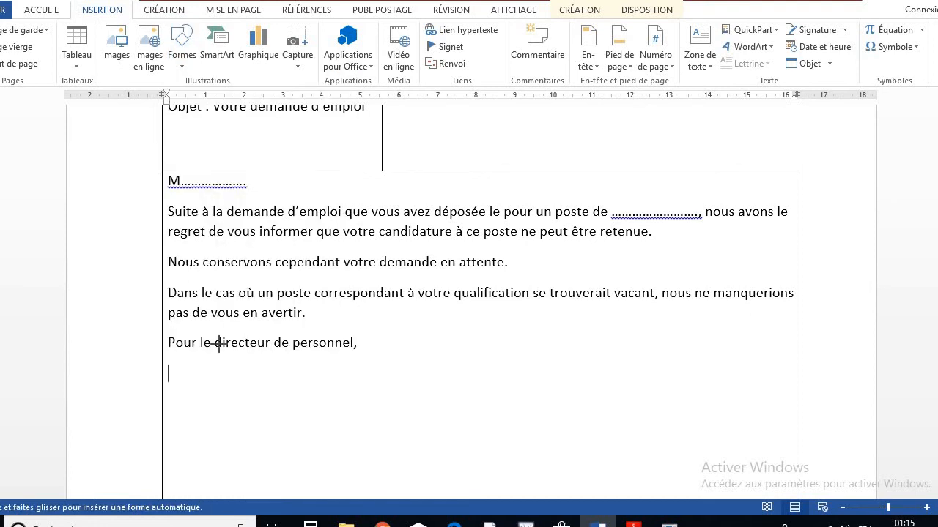
{"action": "scroll", "coordinate": [236, 309], "scroll_direction": "down", "scroll_amount": 3}
{"action": "left_click_drag", "start_coordinate": [243, 285], "coordinate": [222, 299]}
{"action": "mouse_move", "coordinate": [252, 248]}
{"action": "left_mouse_down"}
{"action": "mouse_move", "coordinate": [251, 268]}
{"action": "mouse_move", "coordinate": [241, 262]}
{"action": "mouse_move", "coordinate": [293, 271]}
{"action": "mouse_move", "coordinate": [312, 241]}
{"action": "left_mouse_up"}
{"action": "mouse_move", "coordinate": [277, 289]}
{"action": "left_mouse_down"}
{"action": "mouse_move", "coordinate": [272, 296]}
{"action": "mouse_move", "coordinate": [313, 273]}
{"action": "mouse_move", "coordinate": [350, 271]}
{"action": "left_mouse_up"}
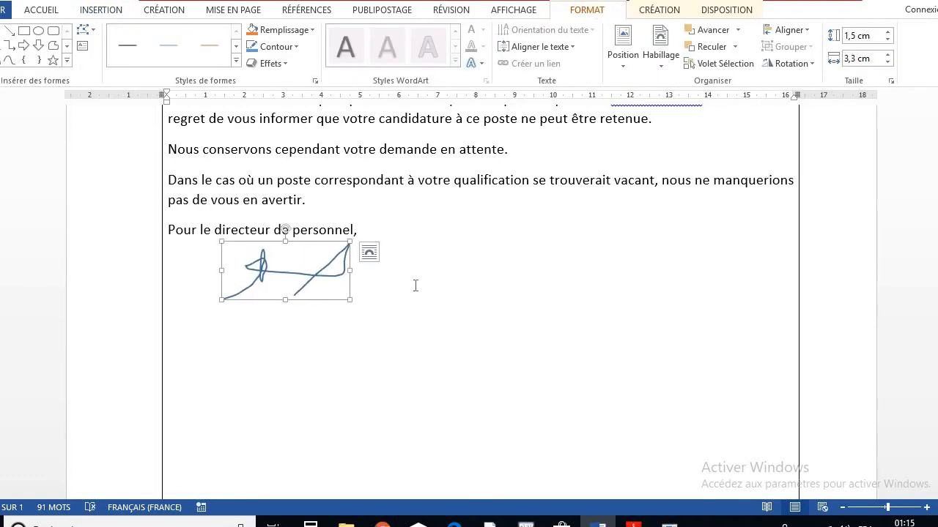
{"action": "key", "text": "Delete"}
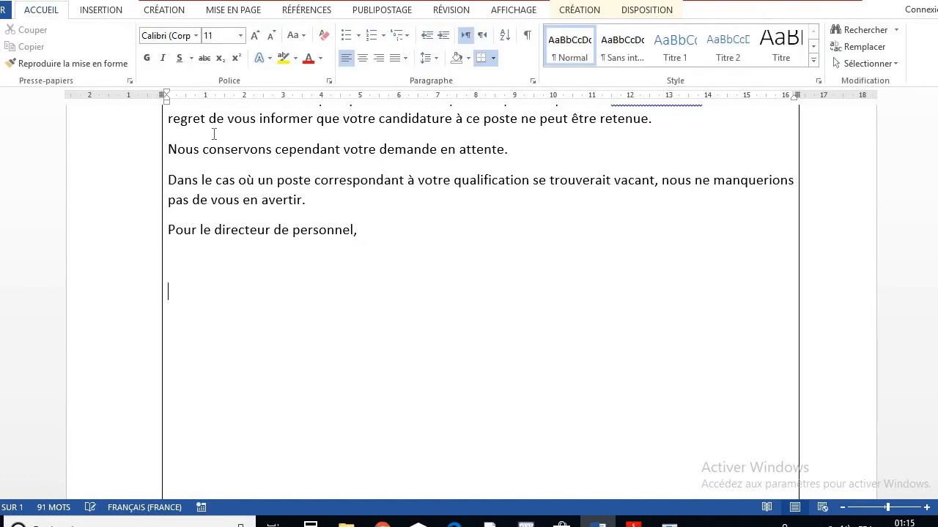
- Redraw the freehand signature beneath 'Pour le directeur de personnel,' and deselect it
{"action": "left_click", "coordinate": [103, 9]}
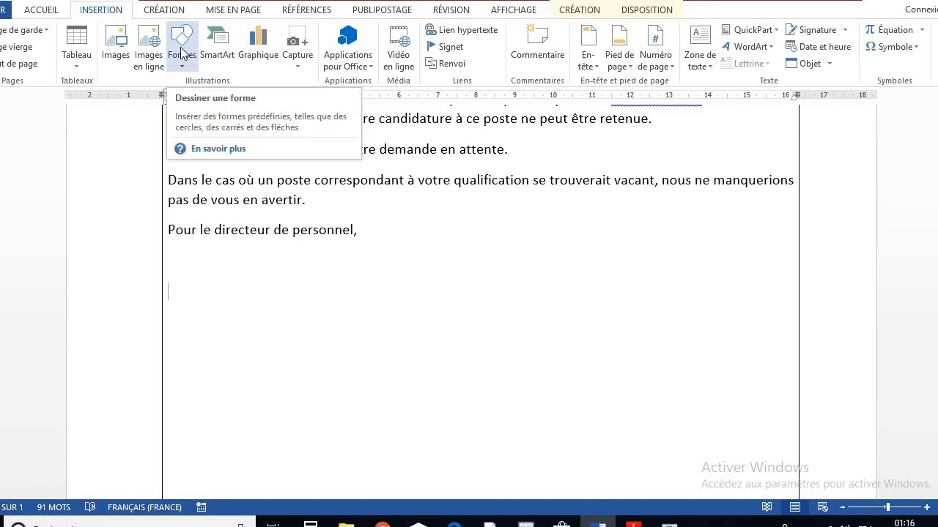
{"action": "left_click", "coordinate": [186, 64]}
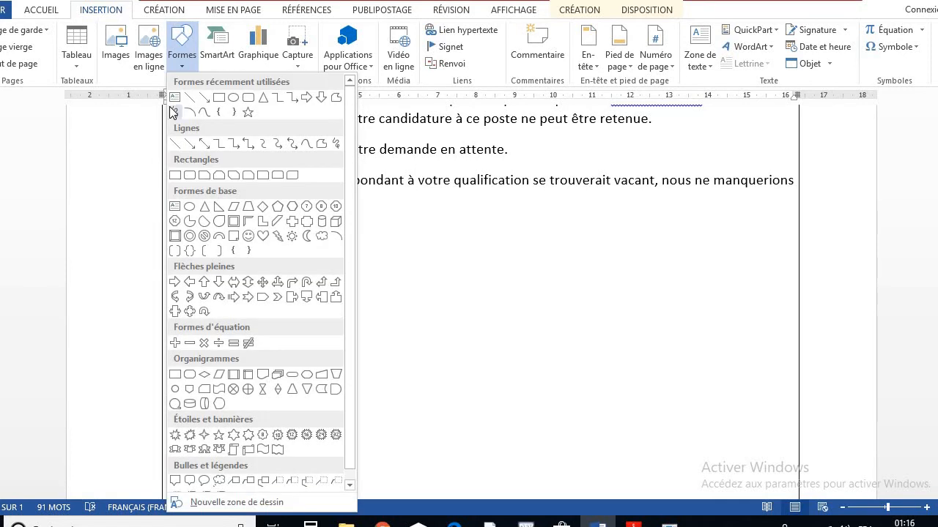
{"action": "left_click", "coordinate": [173, 114]}
{"action": "mouse_move", "coordinate": [256, 261]}
{"action": "left_mouse_down"}
{"action": "mouse_move", "coordinate": [257, 284]}
{"action": "mouse_move", "coordinate": [327, 263]}
{"action": "mouse_move", "coordinate": [301, 294]}
{"action": "left_mouse_up"}
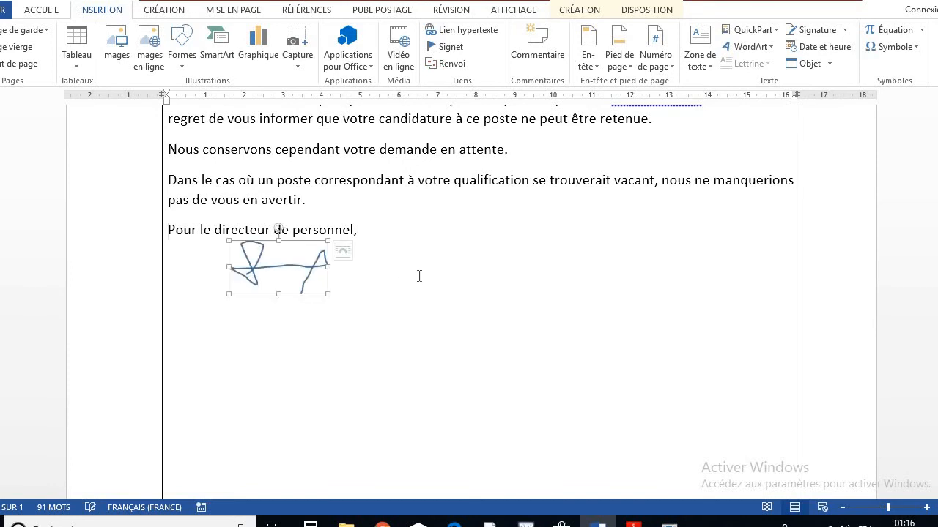
{"action": "left_click", "coordinate": [388, 273]}
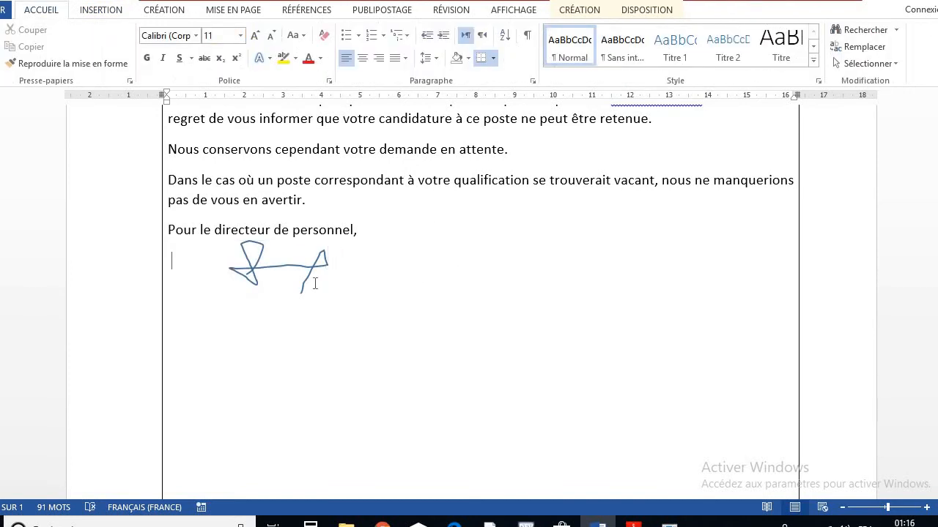
{"action": "scroll", "coordinate": [315, 287], "scroll_direction": "up", "scroll_amount": 7}
- Drag the table's bottom border upward until it sits just under the signature
{"action": "scroll", "coordinate": [315, 285], "scroll_direction": "down", "scroll_amount": 6}
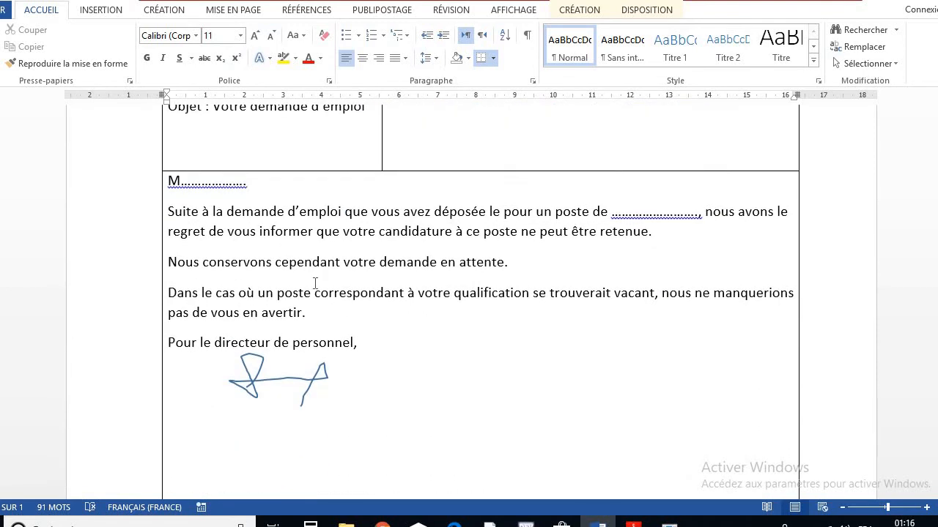
{"action": "scroll", "coordinate": [315, 283], "scroll_direction": "down", "scroll_amount": 9}
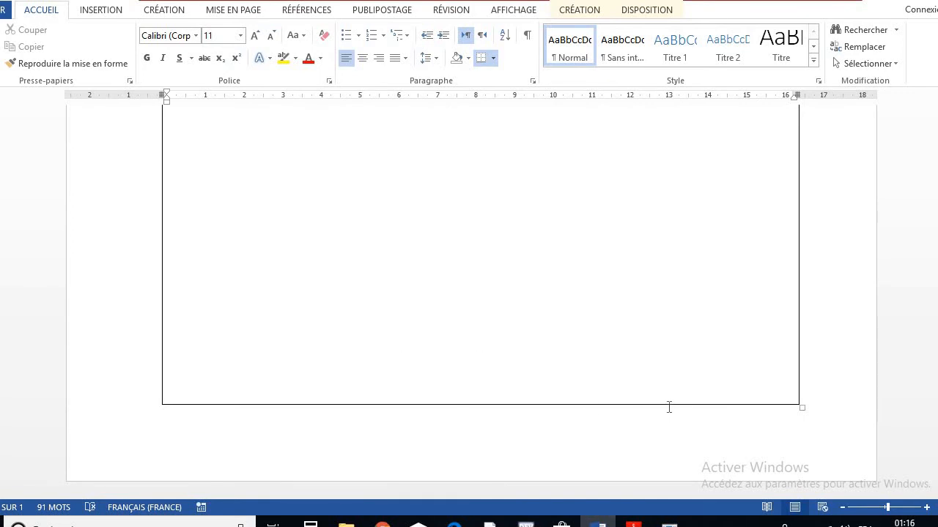
{"action": "left_click_drag", "start_coordinate": [667, 404], "coordinate": [650, 288]}
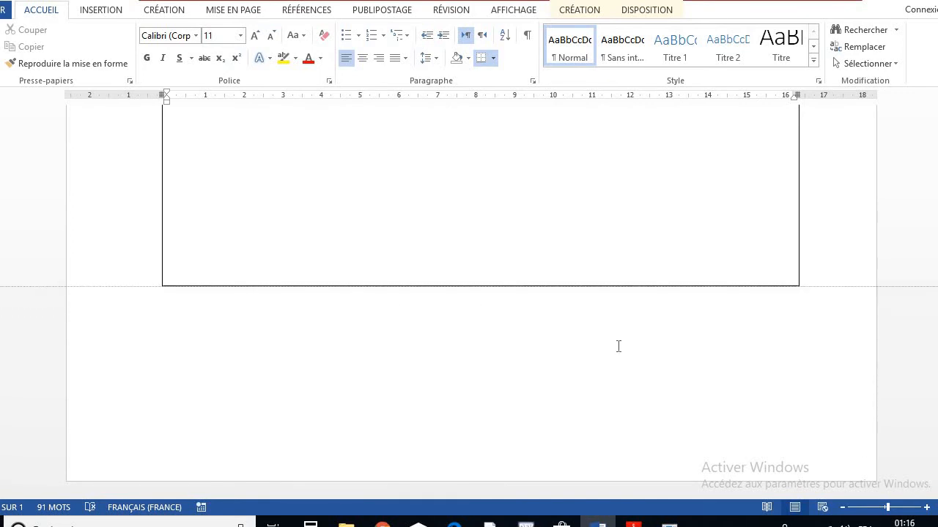
{"action": "scroll", "coordinate": [559, 400], "scroll_direction": "up", "scroll_amount": 5}
{"action": "scroll", "coordinate": [559, 400], "scroll_direction": "down", "scroll_amount": 5}
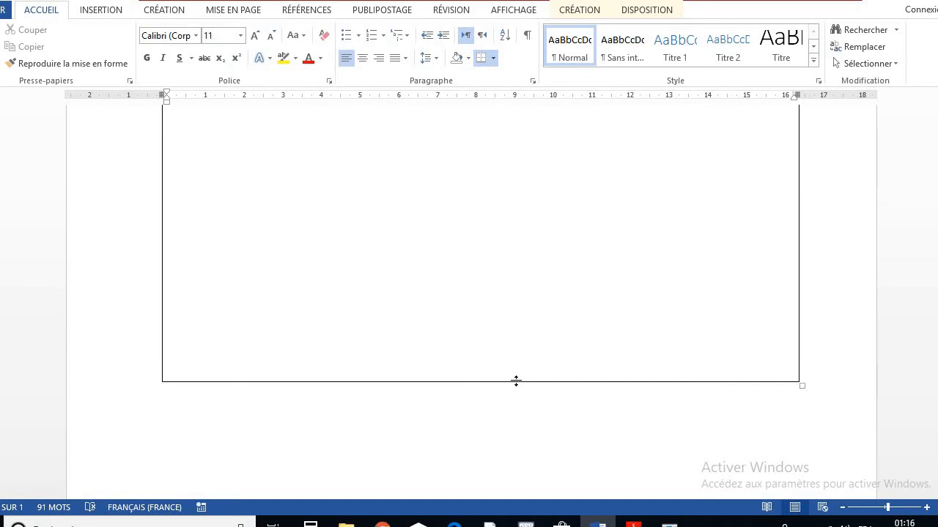
{"action": "left_click_drag", "start_coordinate": [516, 382], "coordinate": [508, 262]}
{"action": "scroll", "coordinate": [499, 319], "scroll_direction": "up", "scroll_amount": 5}
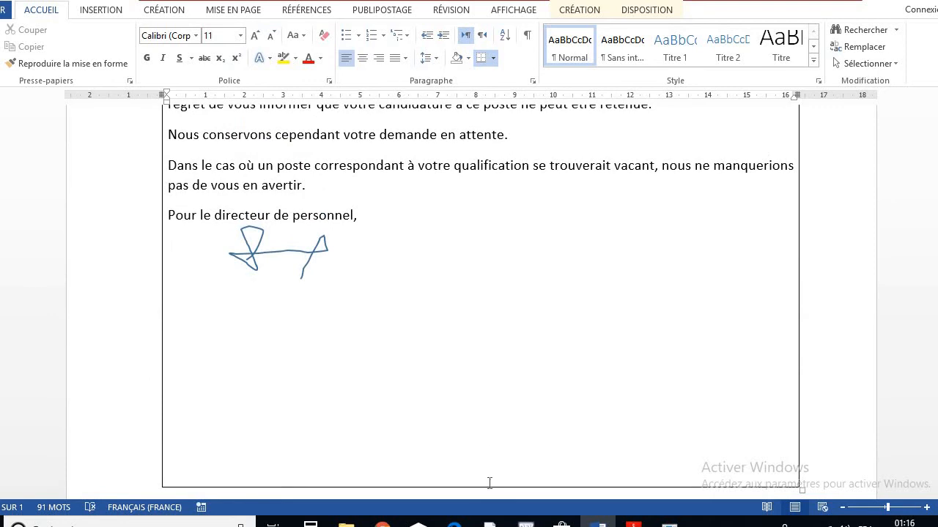
{"action": "left_click_drag", "start_coordinate": [487, 487], "coordinate": [490, 292]}
{"action": "scroll", "coordinate": [493, 302], "scroll_direction": "up", "scroll_amount": 6}
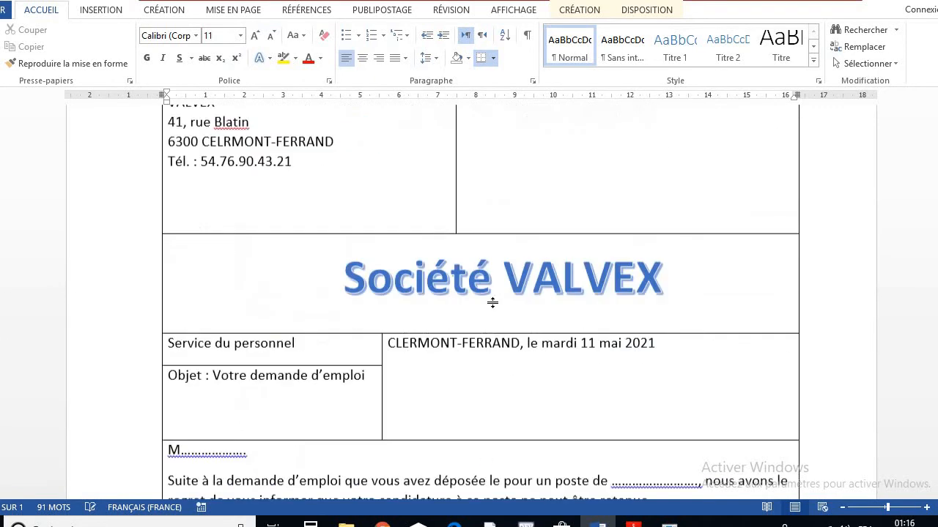
{"action": "scroll", "coordinate": [493, 303], "scroll_direction": "down", "scroll_amount": 8}
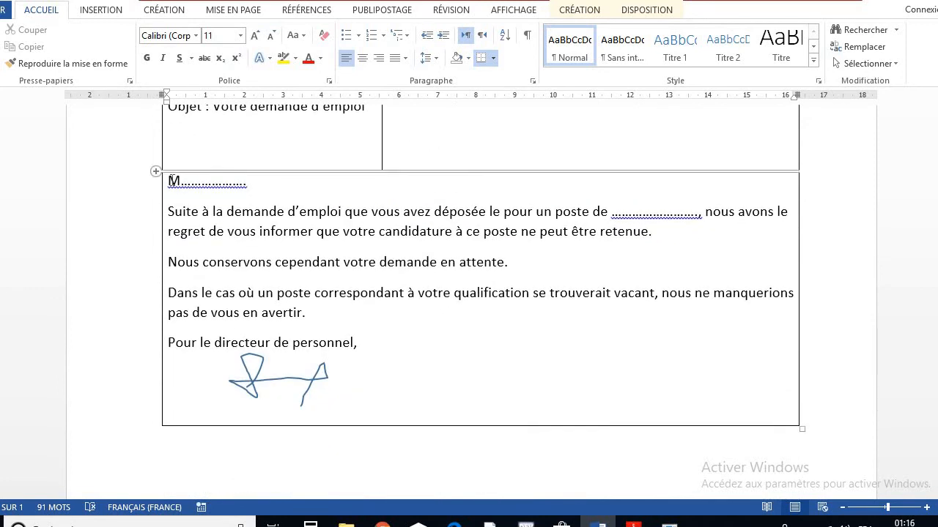
- Set the selected letter body to 12 pt, trying Times New Roman before reverting to Calibri
{"action": "mouse_move", "coordinate": [186, 197]}
{"action": "left_mouse_down"}
{"action": "mouse_move", "coordinate": [367, 245]}
{"action": "mouse_move", "coordinate": [379, 352]}
{"action": "mouse_move", "coordinate": [364, 349]}
{"action": "left_mouse_up"}
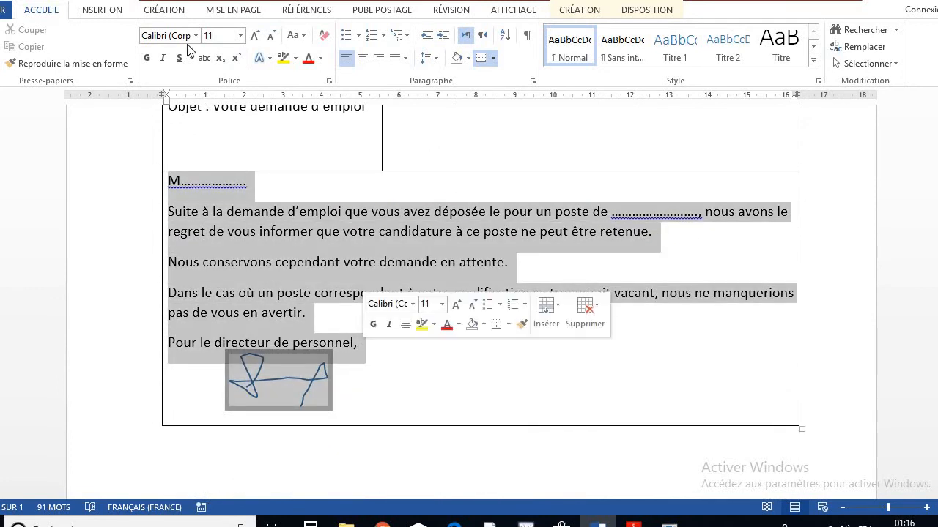
{"action": "left_click", "coordinate": [242, 36]}
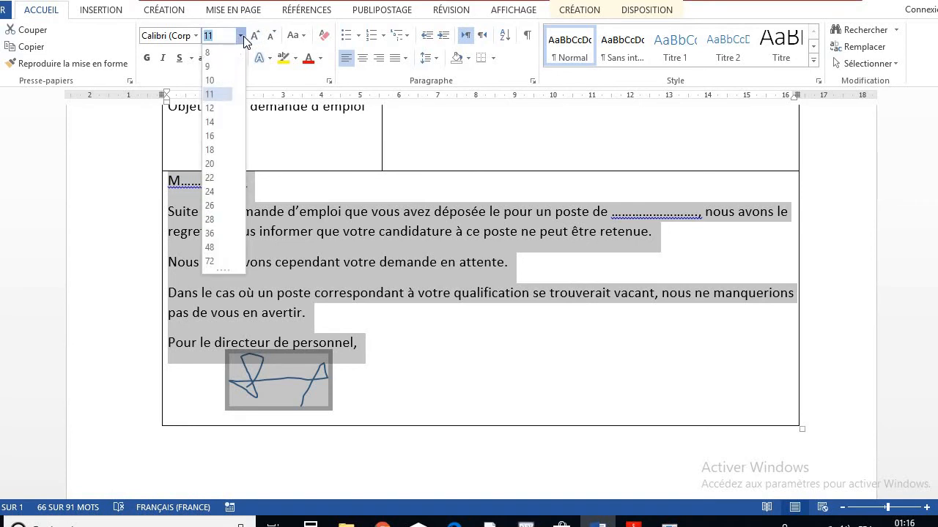
{"action": "left_click", "coordinate": [214, 110]}
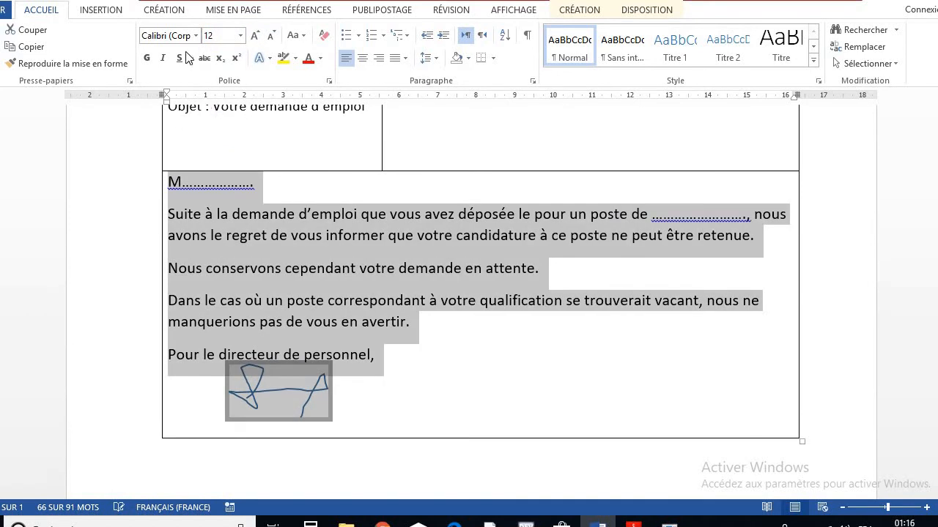
{"action": "left_click", "coordinate": [197, 36]}
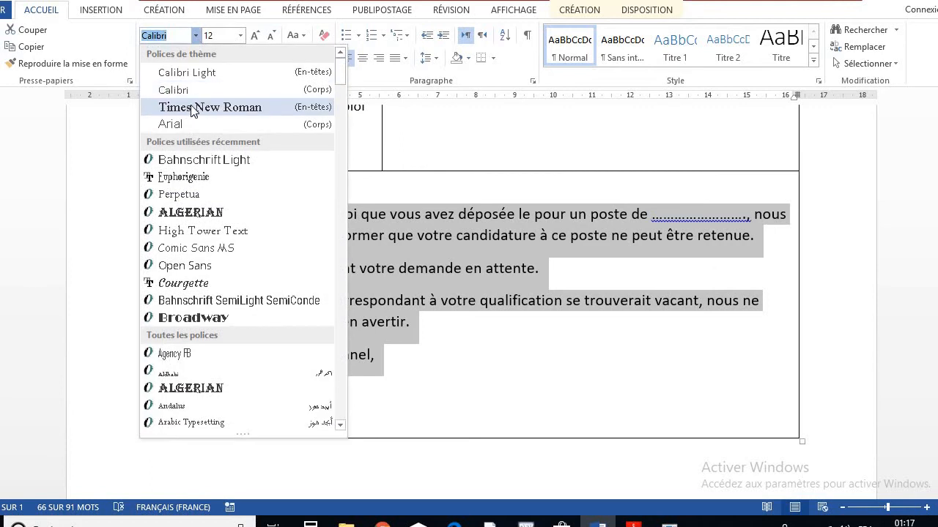
{"action": "left_click", "coordinate": [206, 109]}
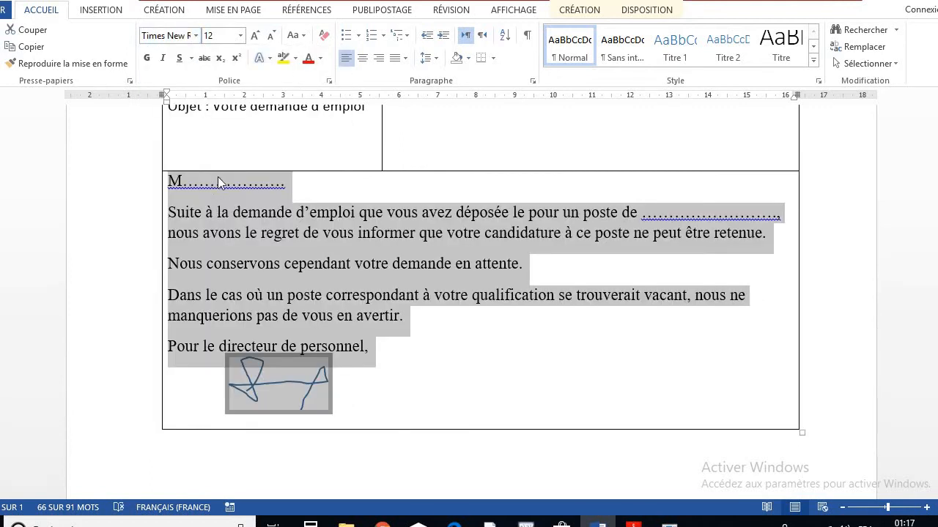
{"action": "left_click", "coordinate": [196, 36]}
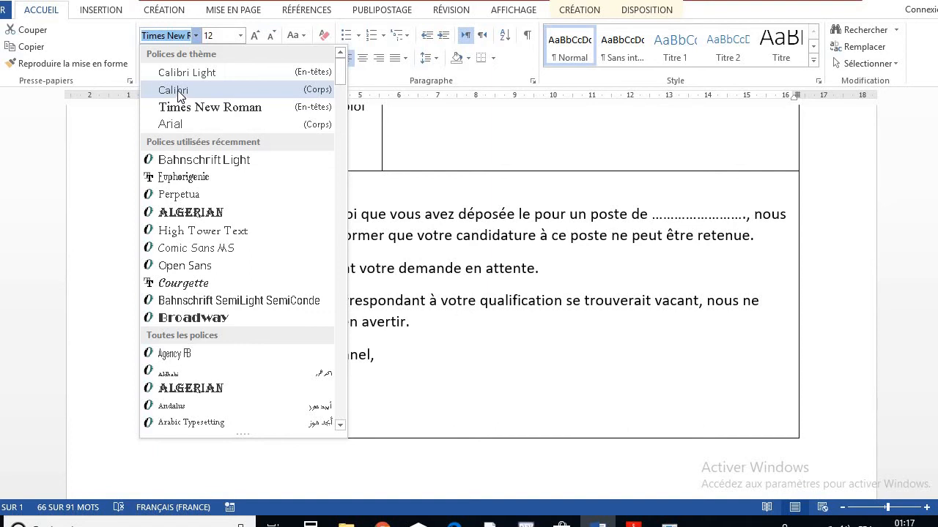
{"action": "left_click", "coordinate": [181, 91]}
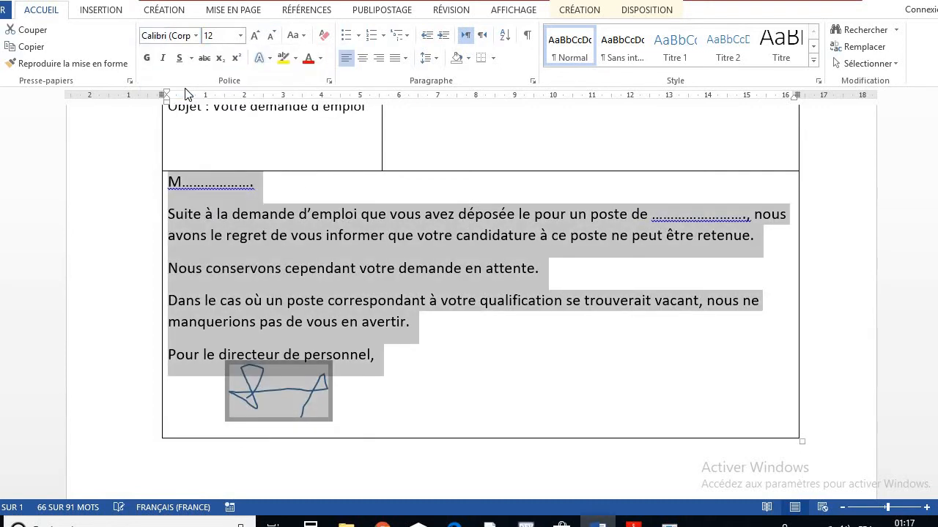
{"action": "scroll", "coordinate": [173, 294], "scroll_direction": "up", "scroll_amount": 4}
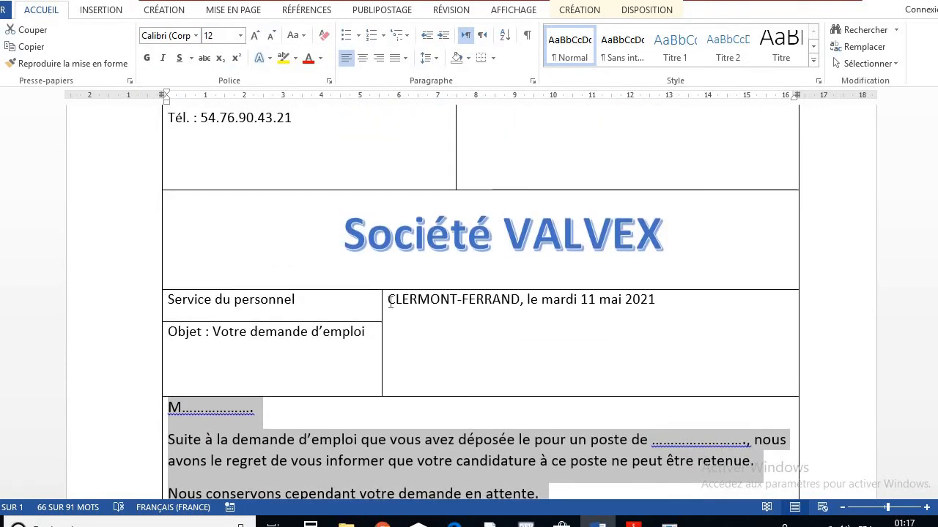
- Grow Font twice on the date line (14 pt), once on the Service du personnel and Objet cells (12 pt)
{"action": "left_click_drag", "start_coordinate": [390, 302], "coordinate": [718, 303]}
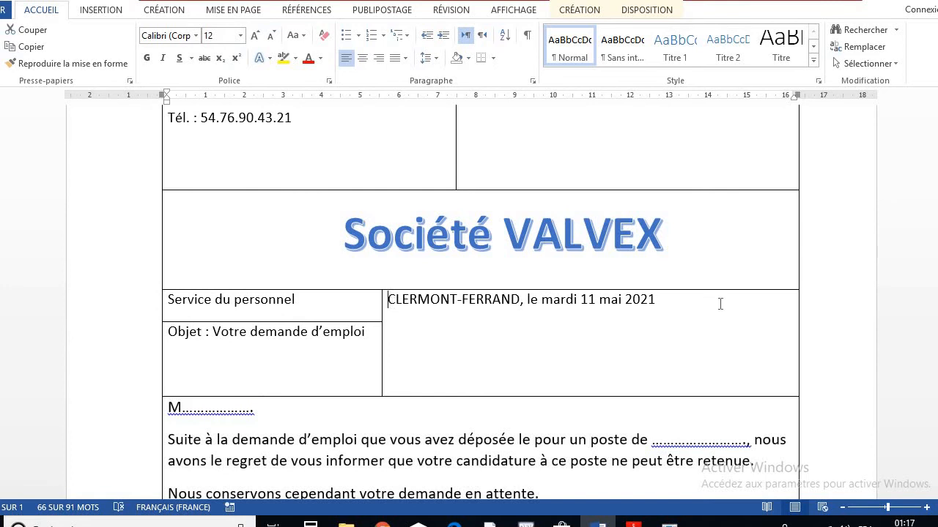
{"action": "left_click", "coordinate": [253, 35]}
{"action": "left_click", "coordinate": [253, 36]}
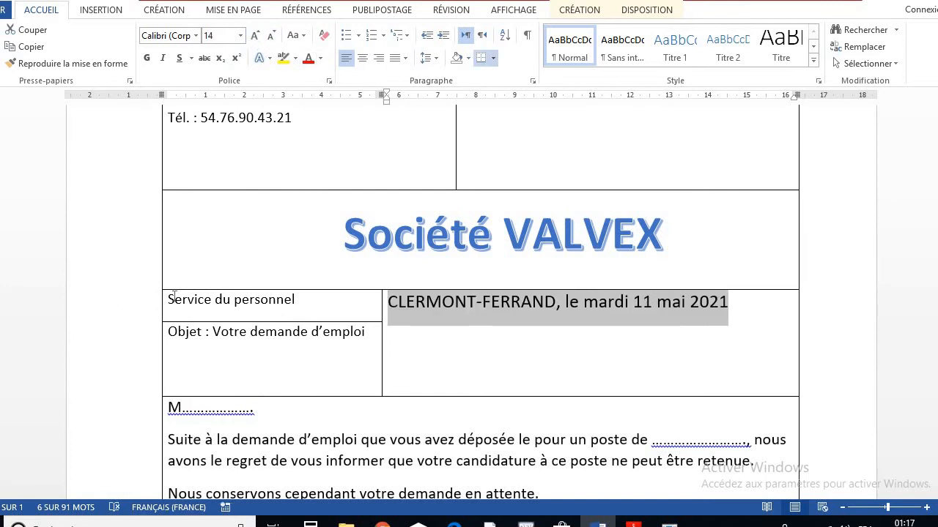
{"action": "left_click_drag", "start_coordinate": [173, 303], "coordinate": [337, 333]}
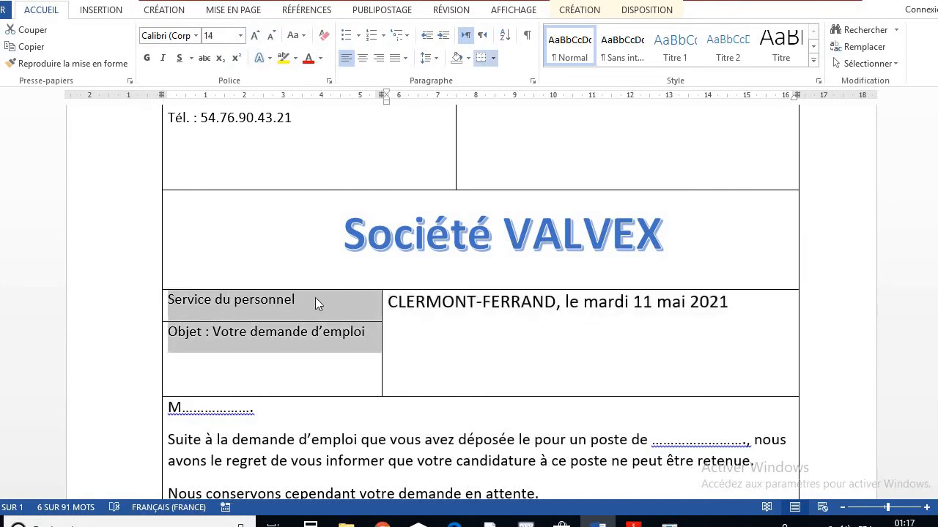
{"action": "left_click", "coordinate": [253, 38]}
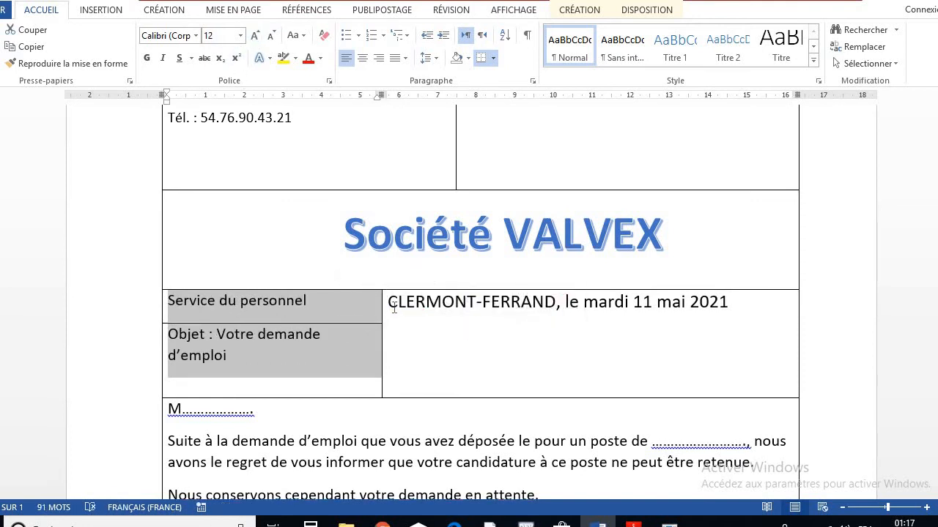